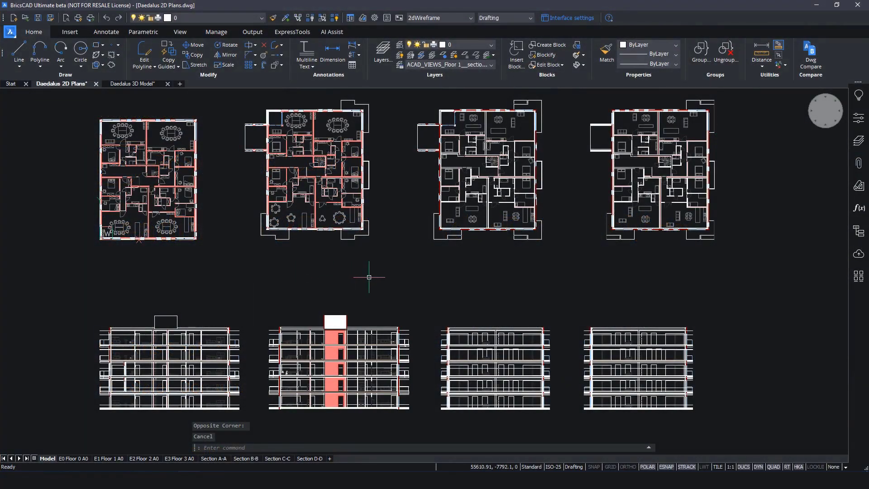
# Resize the lower-left round table to the 1.20 five-chair size.
pyautogui.click(146, 85)
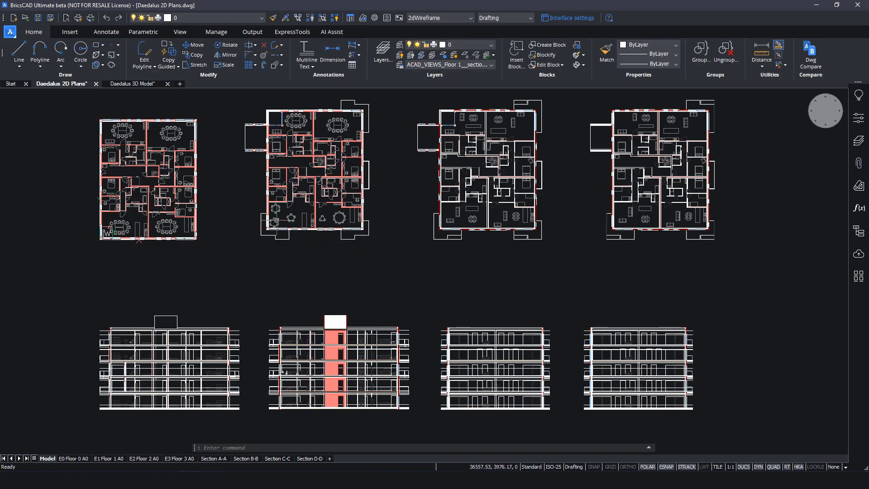
pyautogui.scroll(10, 304, 224)
pyautogui.moveTo(296, 198); pyautogui.dragTo(282, 282, button='middle')
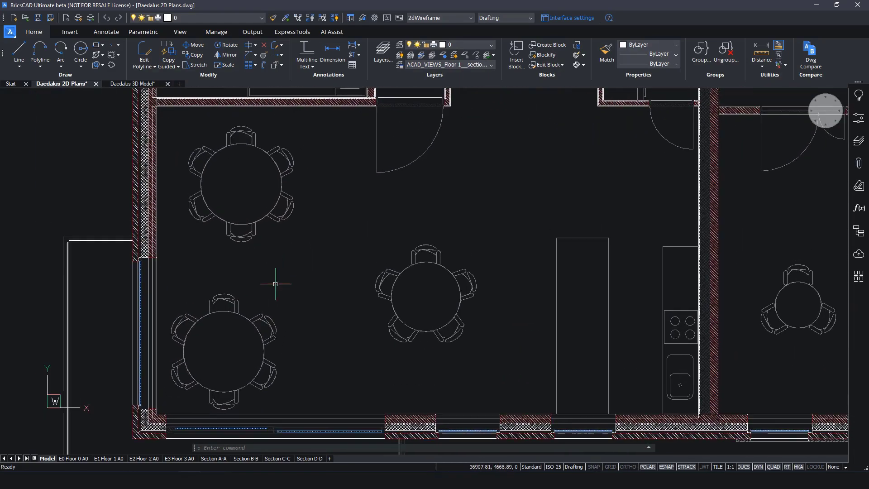
pyautogui.click(267, 318)
pyautogui.click(246, 330)
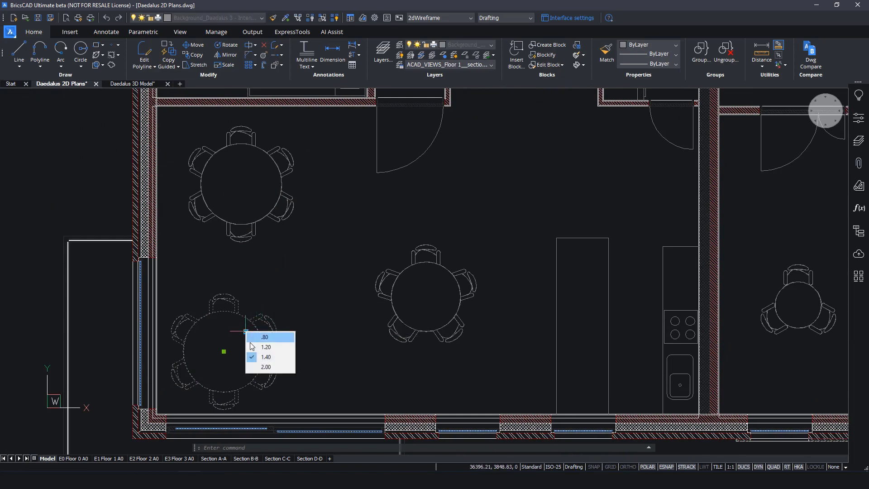
pyautogui.click(252, 347)
pyautogui.press('Escape')
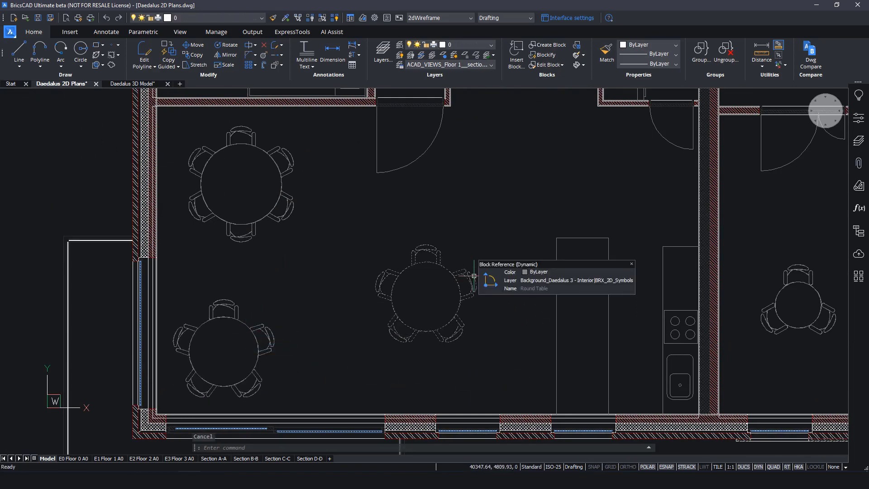
# Set the middle round table to the .80 three-chair size.
pyautogui.click(448, 277)
pyautogui.click(448, 276)
pyautogui.click(456, 285)
pyautogui.press('Escape')
# Convert the Round Table block with PARAMETRICBLOCKASSIST, leaving 'Export converted blocks' unchecked.
pyautogui.write('PARA')
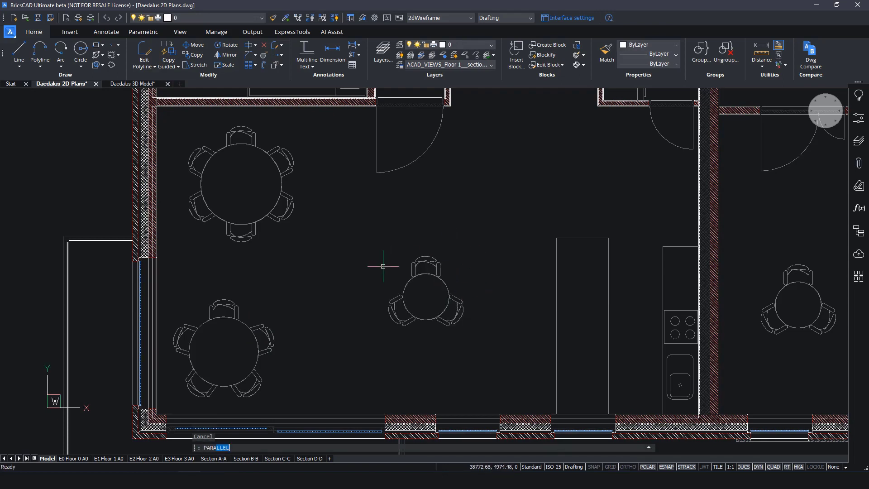
pyautogui.write('METRICBLOCKASSIST')
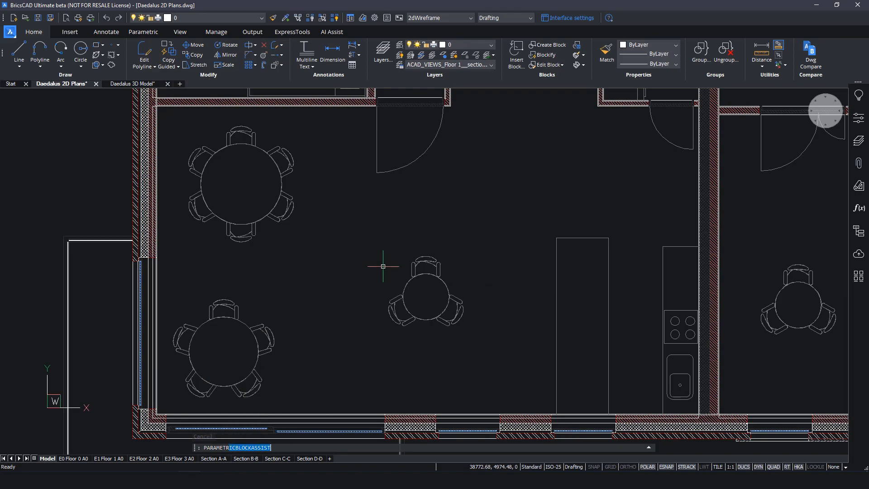
pyautogui.press('Return')
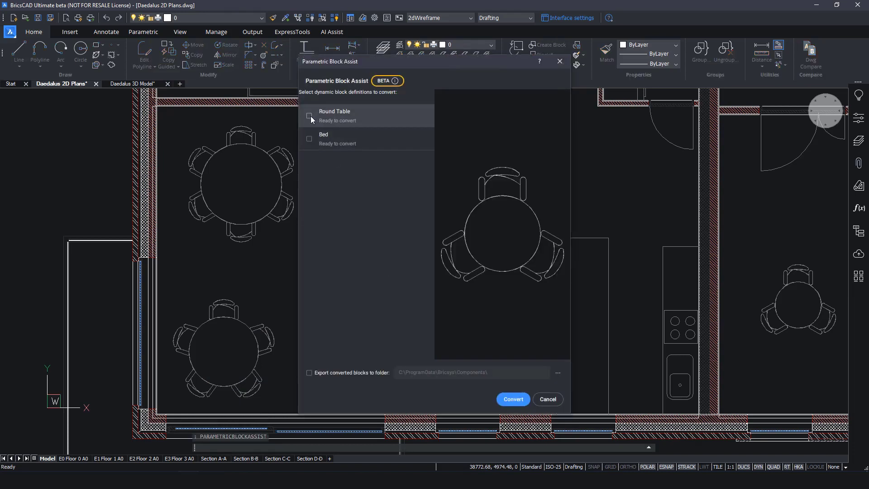
pyautogui.click(310, 116)
pyautogui.click(310, 372)
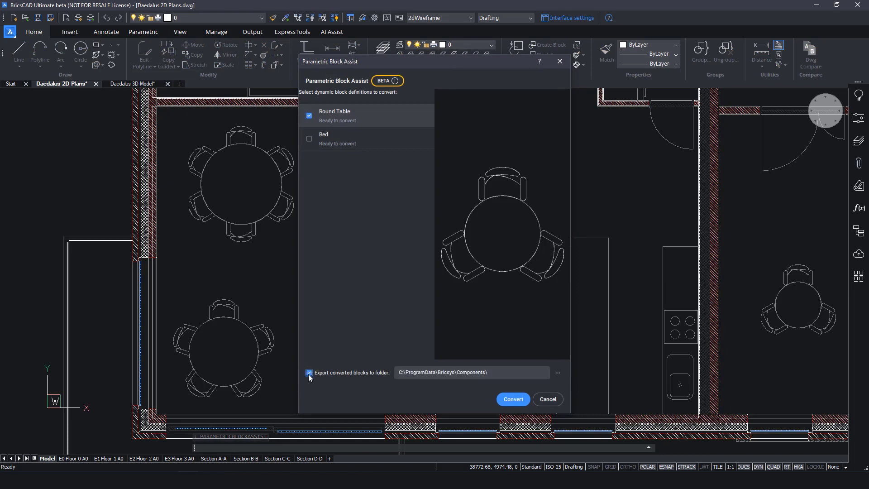
pyautogui.click(308, 374)
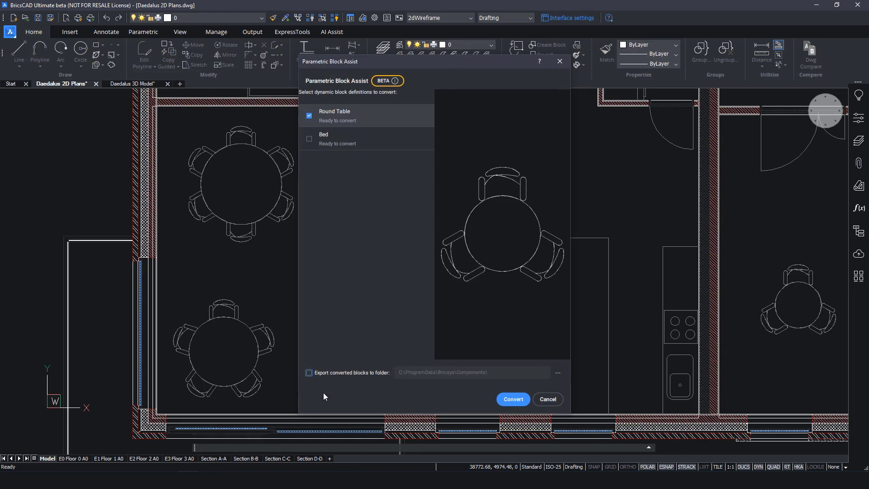
pyautogui.click(509, 401)
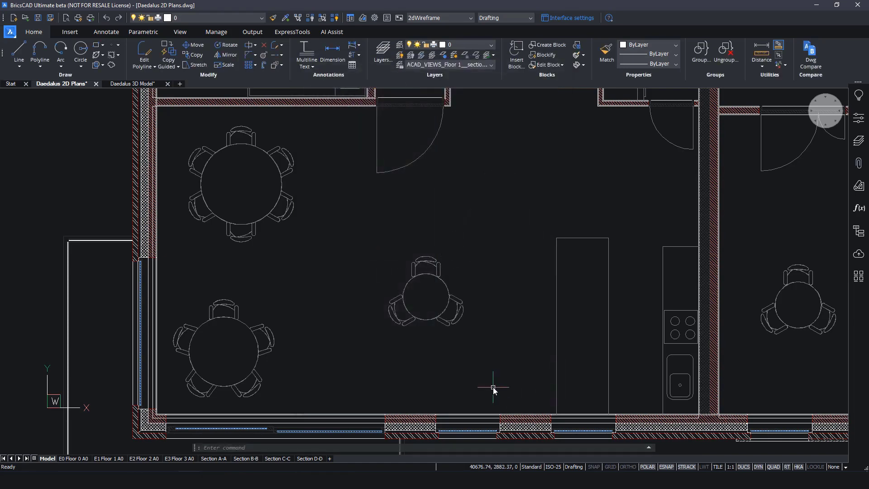
pyautogui.click(351, 20)
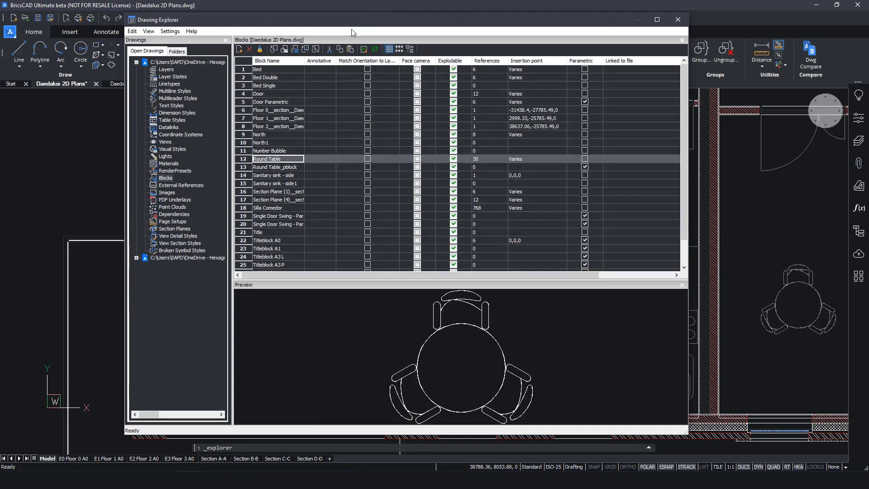
pyautogui.click(267, 168)
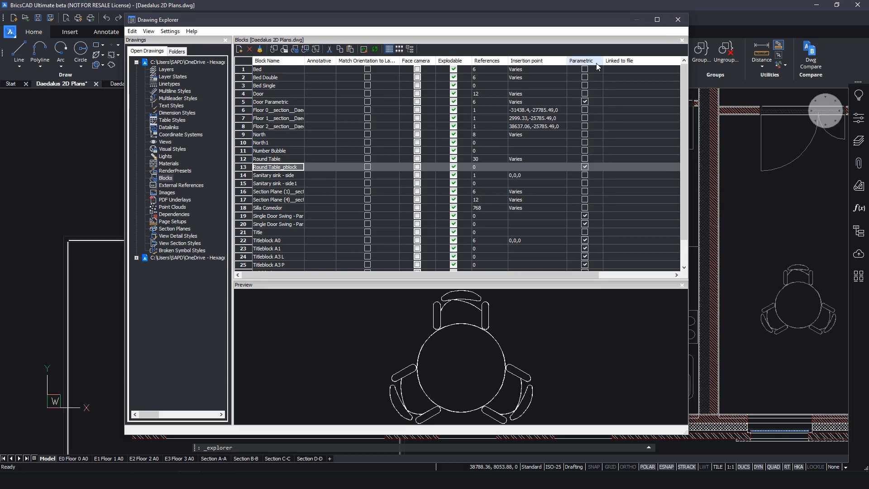
pyautogui.click(678, 19)
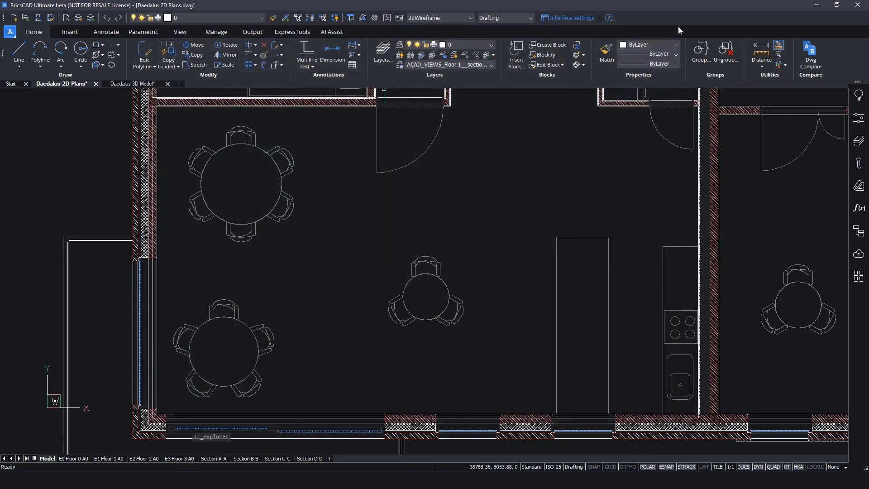
# Insert a Round Table_pblock near the top of the dining room, scaling it on screen.
pyautogui.click(562, 156)
pyautogui.press('Escape')
pyautogui.press('Escape')
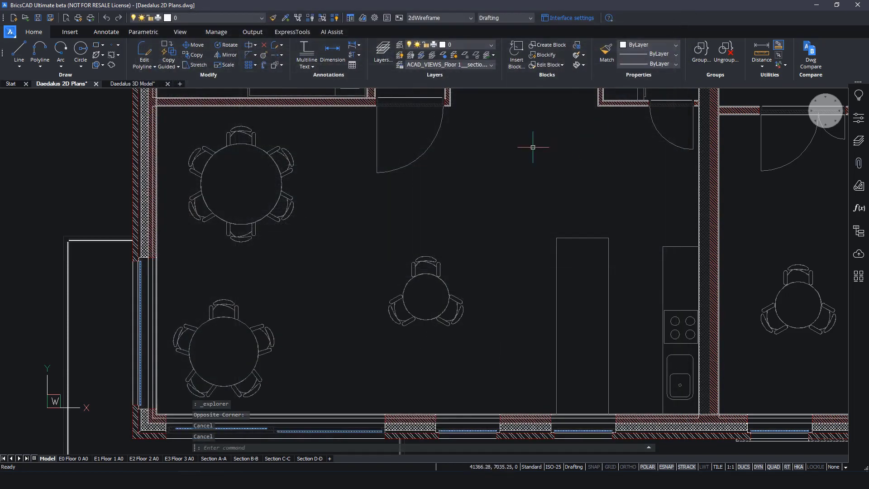
pyautogui.click(70, 32)
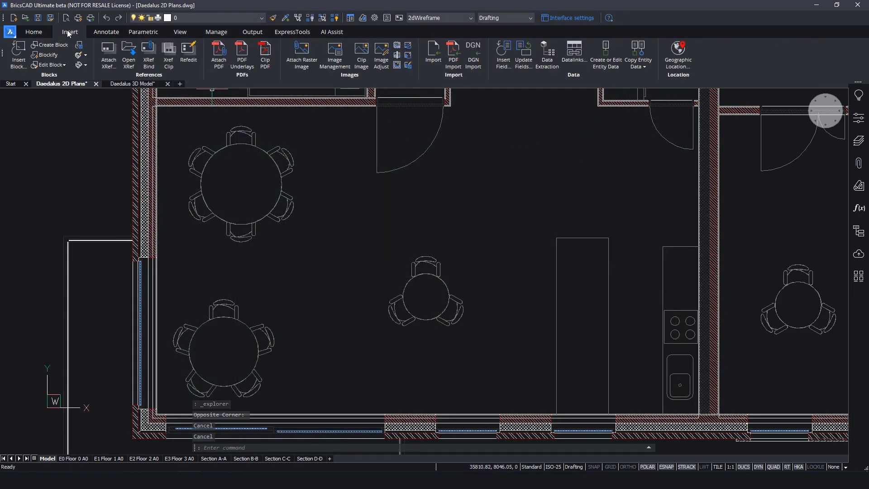
pyautogui.click(20, 53)
pyautogui.click(342, 186)
pyautogui.click(342, 185)
pyautogui.click(518, 353)
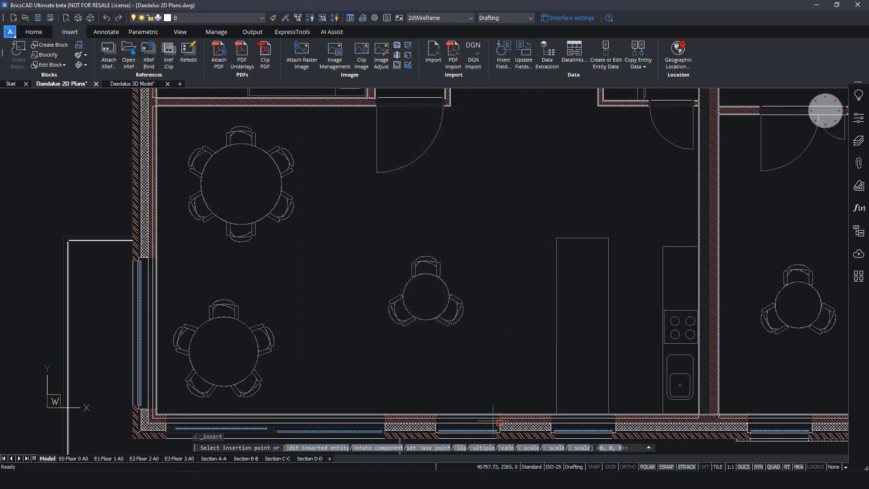
pyautogui.click(499, 172)
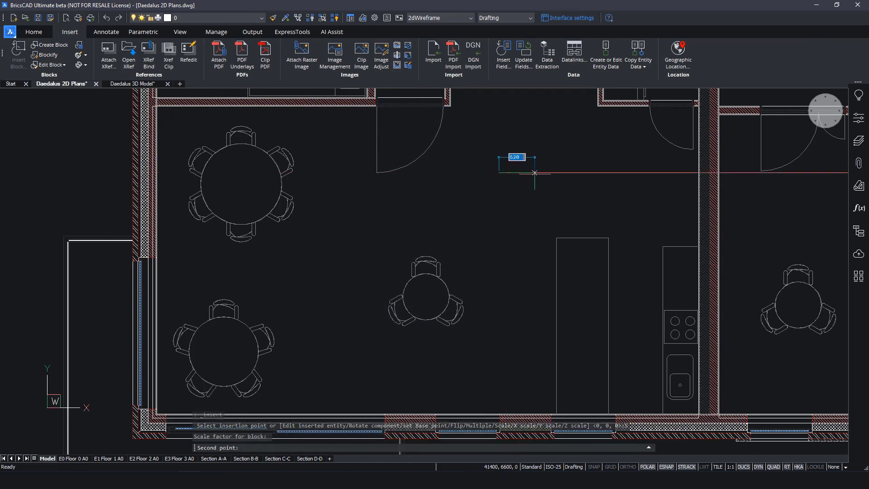
pyautogui.click(549, 172)
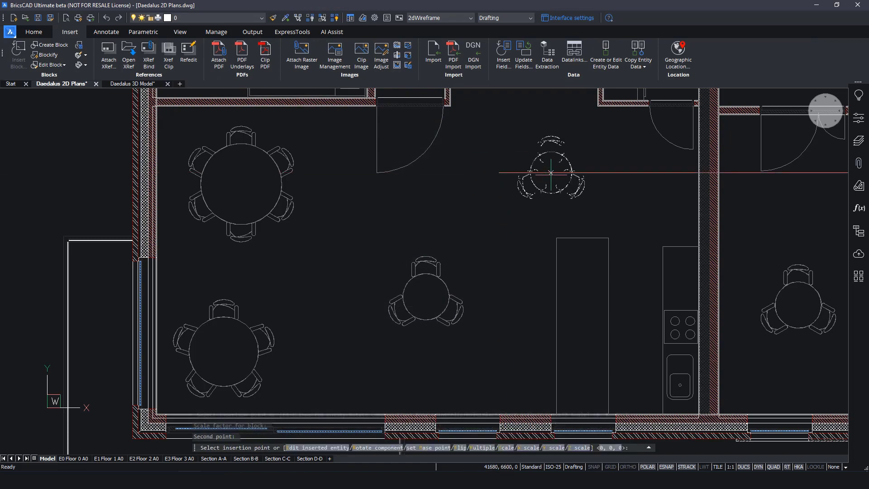
# Set the new table's Visibility1 property to the 1.40 size in Properties.
pyautogui.click(542, 165)
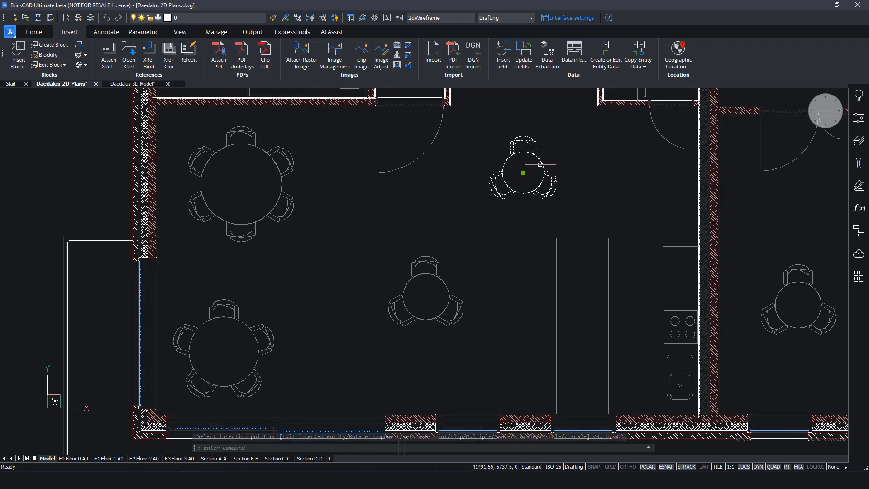
pyautogui.click(858, 117)
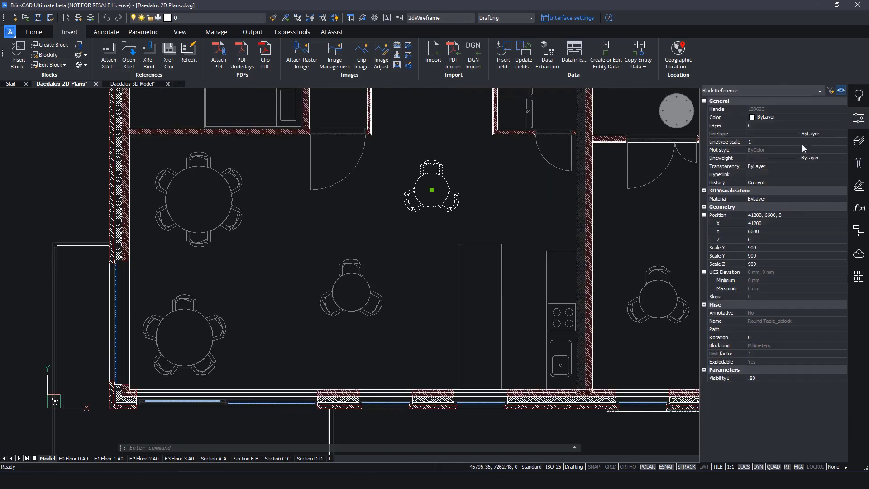
pyautogui.click(784, 378)
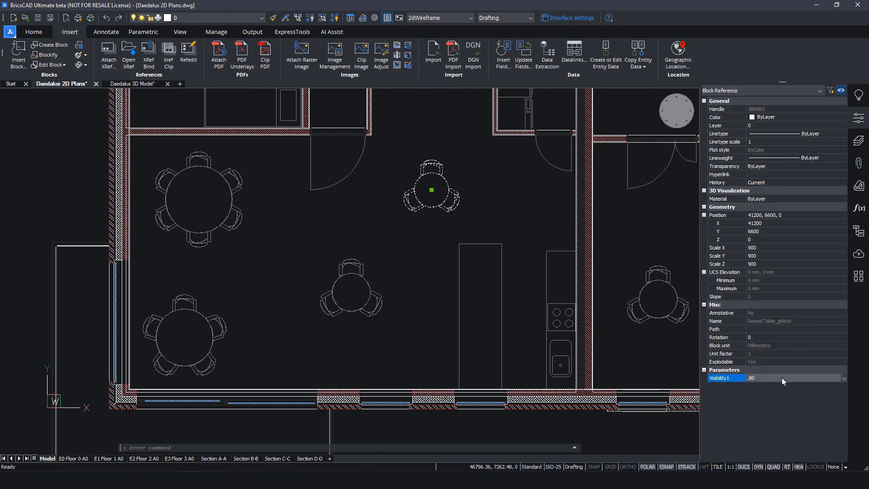
pyautogui.click(781, 378)
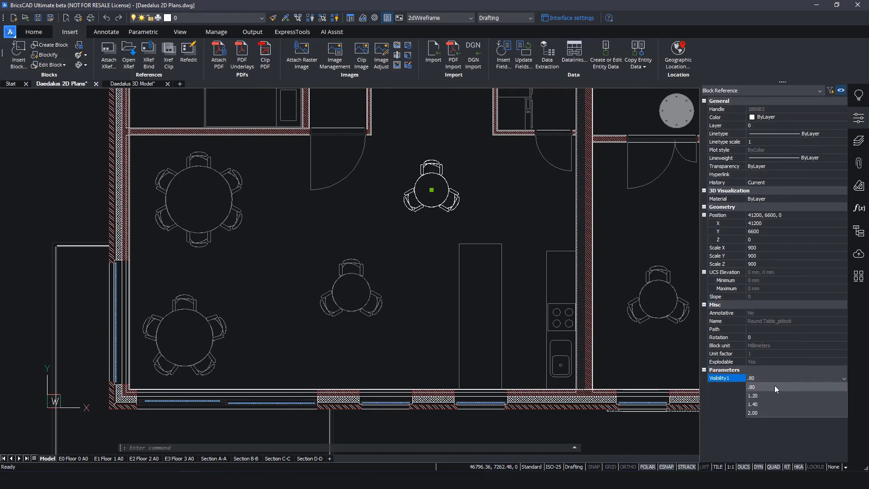
pyautogui.click(769, 403)
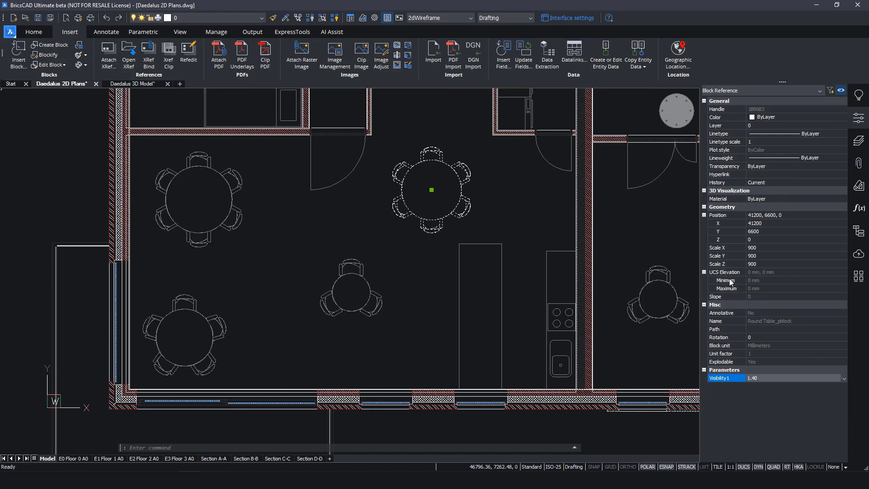
pyautogui.press('Escape')
pyautogui.click(149, 33)
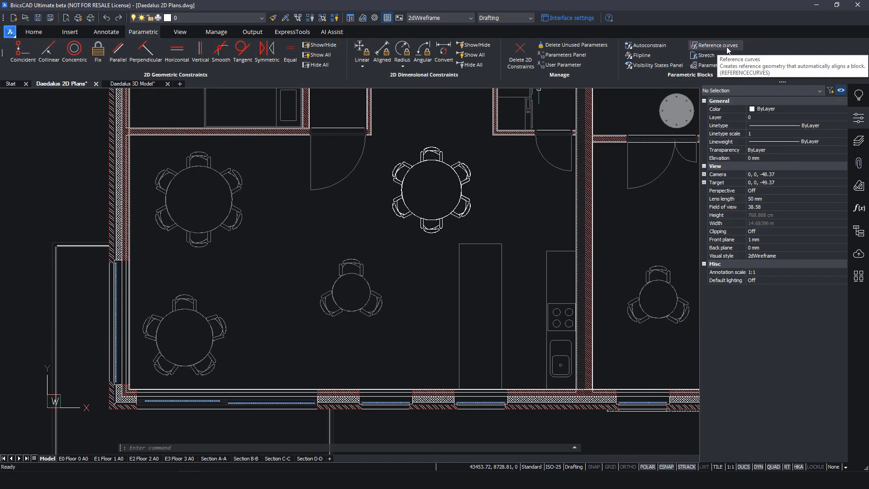
pyautogui.click(857, 119)
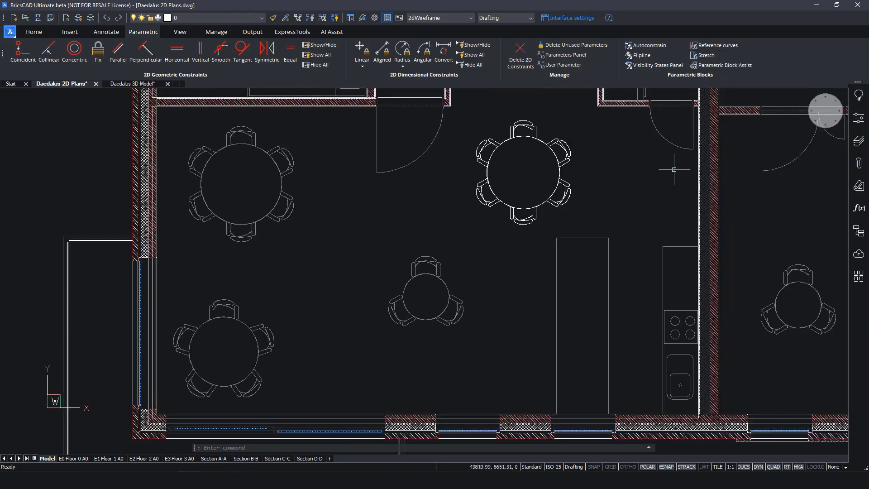
# Purge 11 unused layers and materials, excluding REFERENCE_CURVES, PARAMETRIC_STRETCH_VECTORS and material *A2.
pyautogui.middleClick(652, 172)
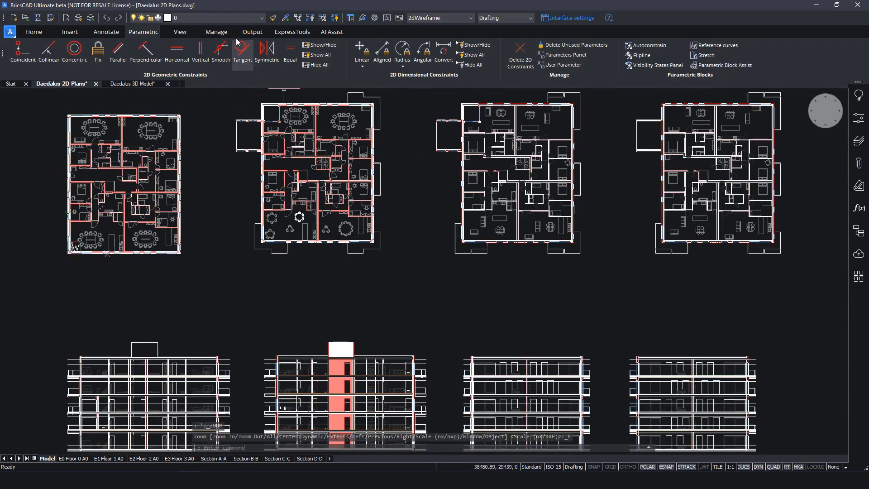
pyautogui.click(223, 33)
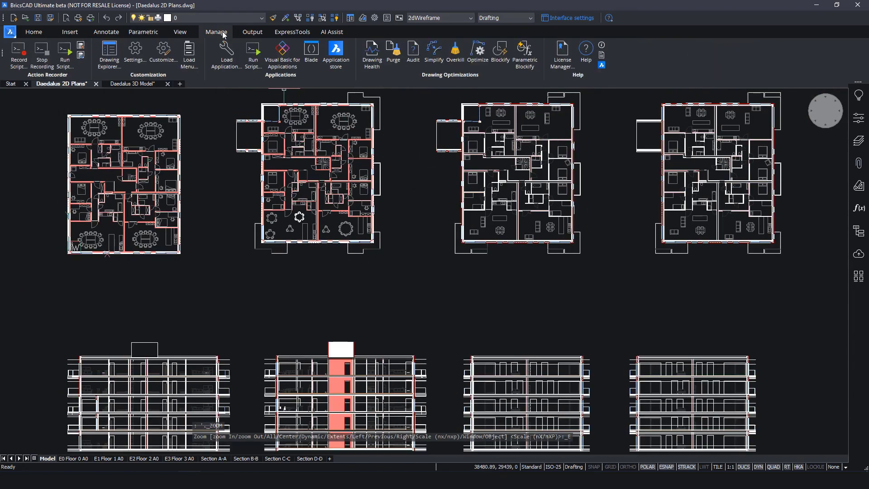
pyautogui.click(394, 52)
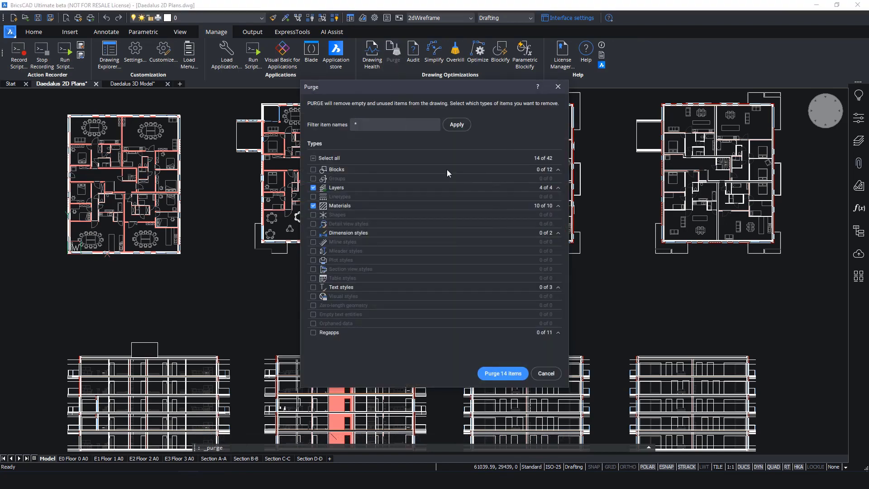
pyautogui.click(557, 188)
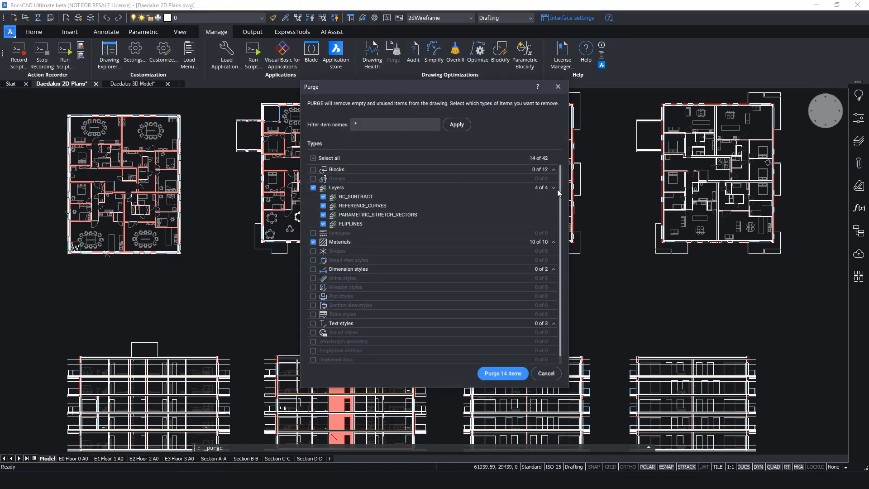
pyautogui.click(556, 244)
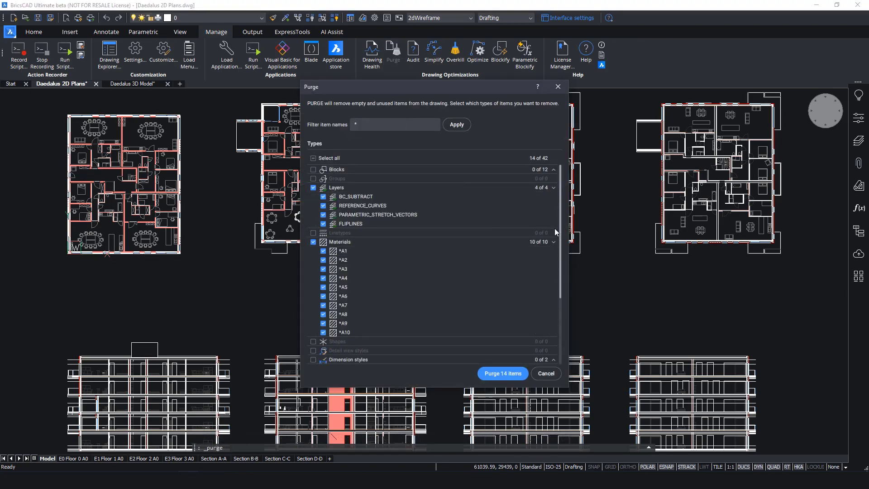
pyautogui.click(323, 206)
pyautogui.click(323, 215)
pyautogui.click(323, 259)
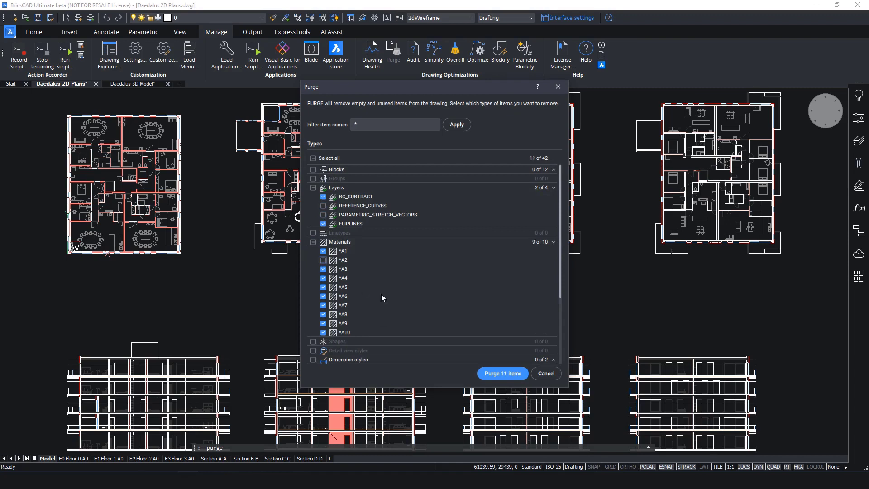
pyautogui.click(488, 374)
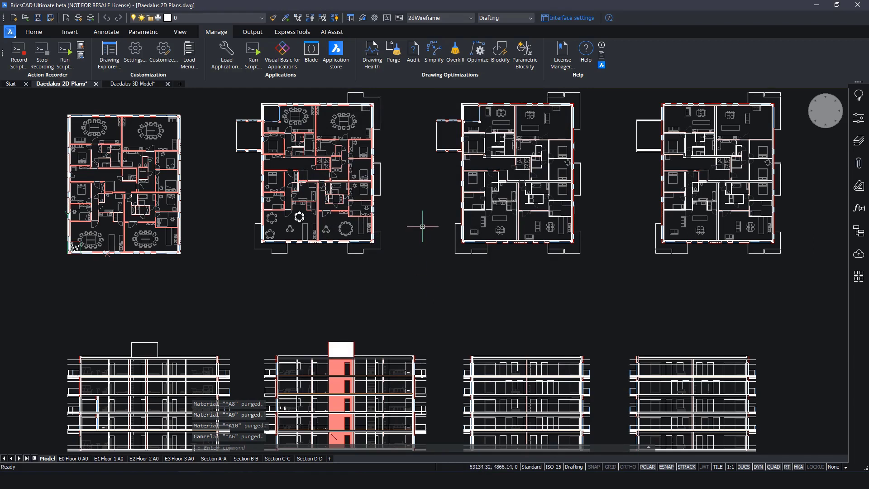
# Open Drawing Health and step through its introduction tutorial.
pyautogui.click(372, 51)
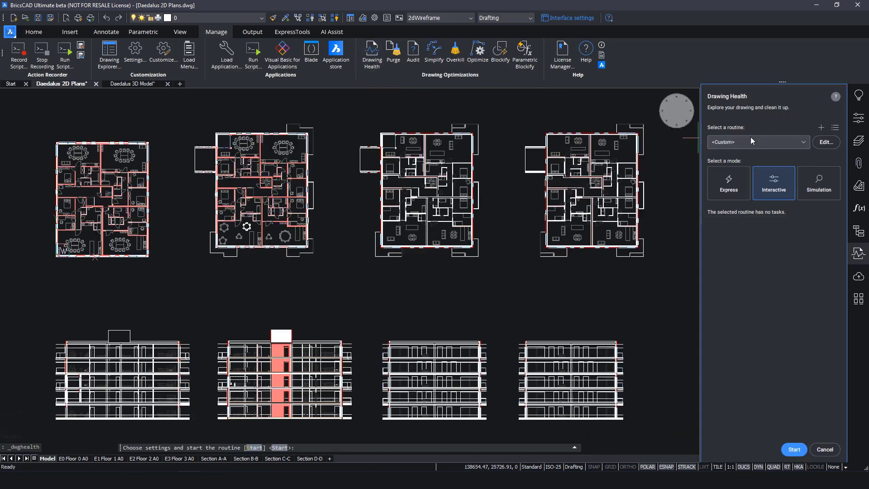
pyautogui.click(835, 99)
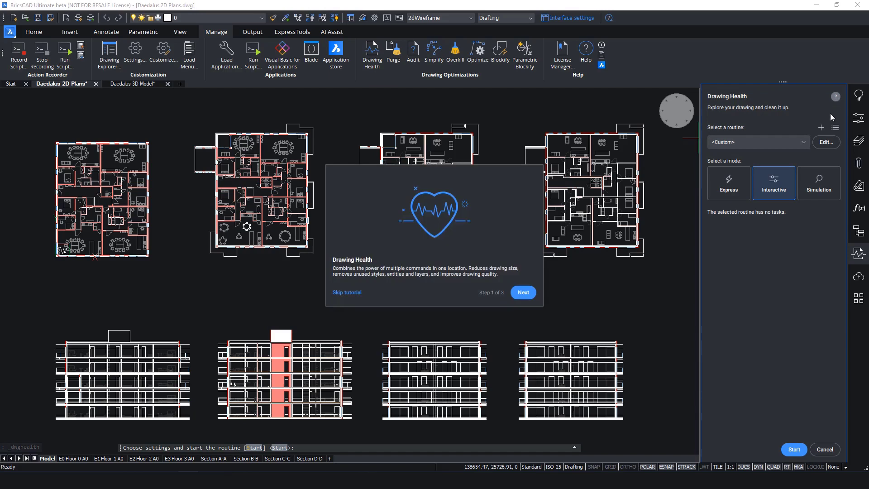
pyautogui.click(523, 292)
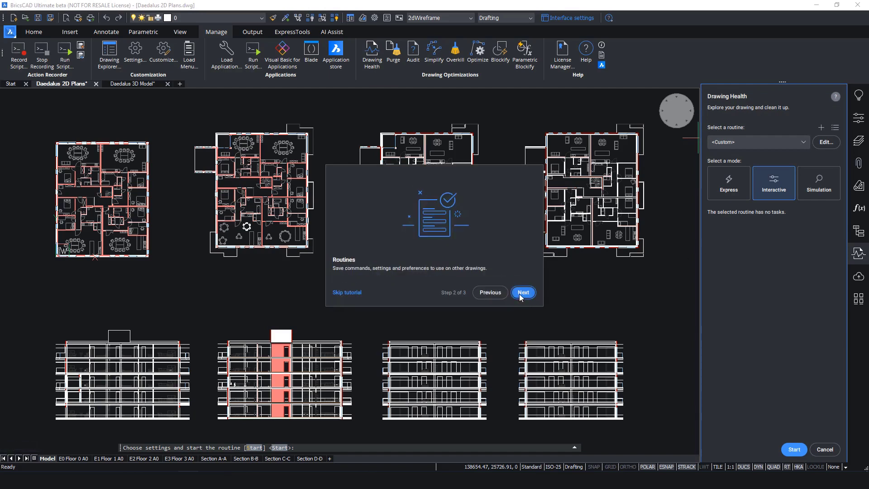
pyautogui.click(523, 293)
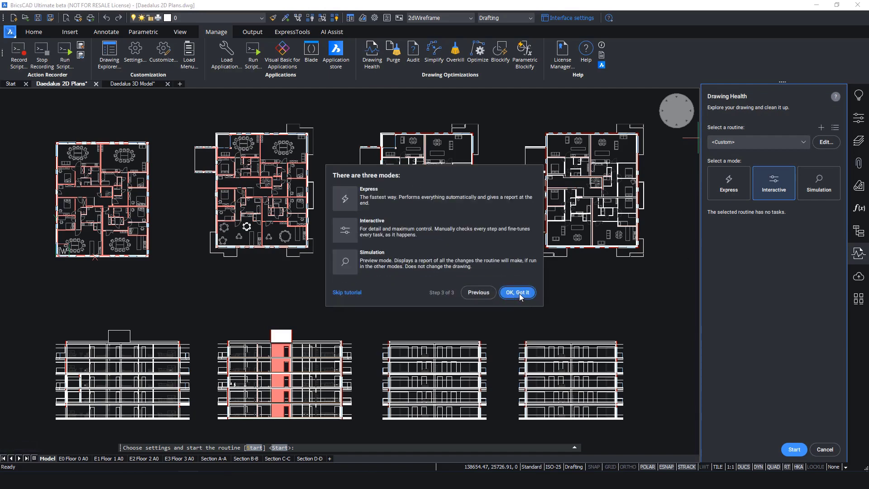
pyautogui.click(518, 293)
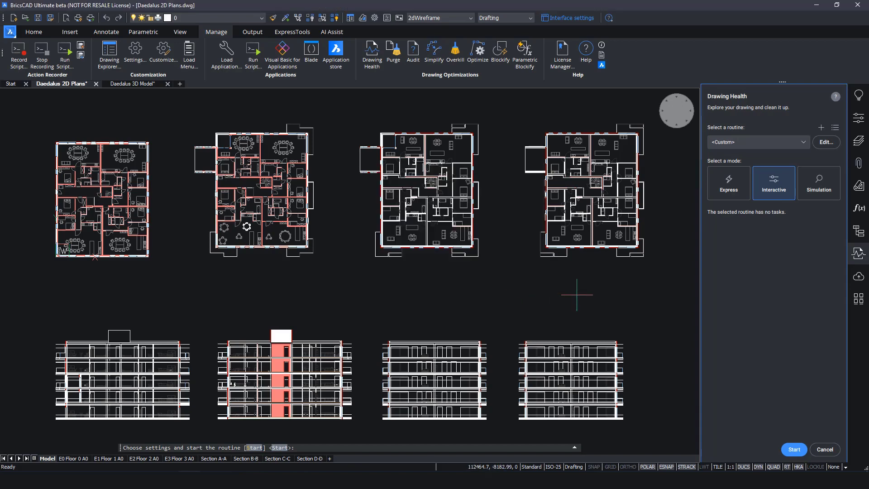
# Create a routine containing only Duplicate Block Definitions and save it as 'Blocks'.
pyautogui.click(820, 128)
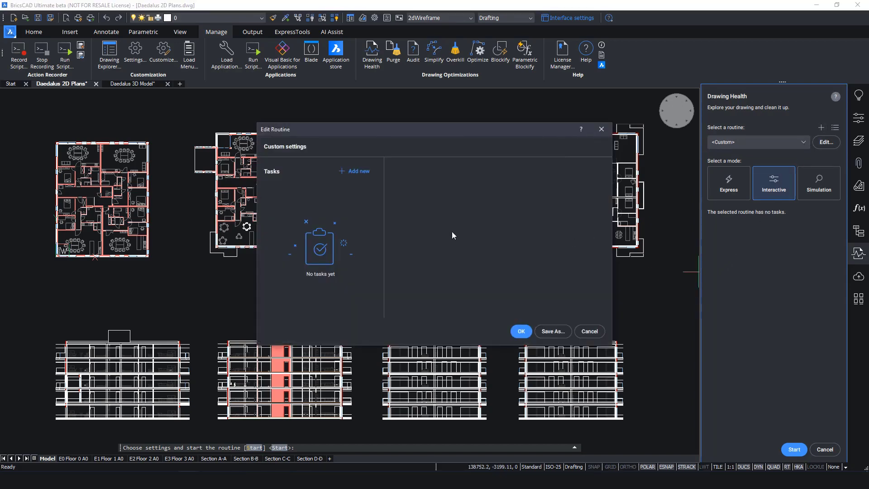
pyautogui.click(354, 171)
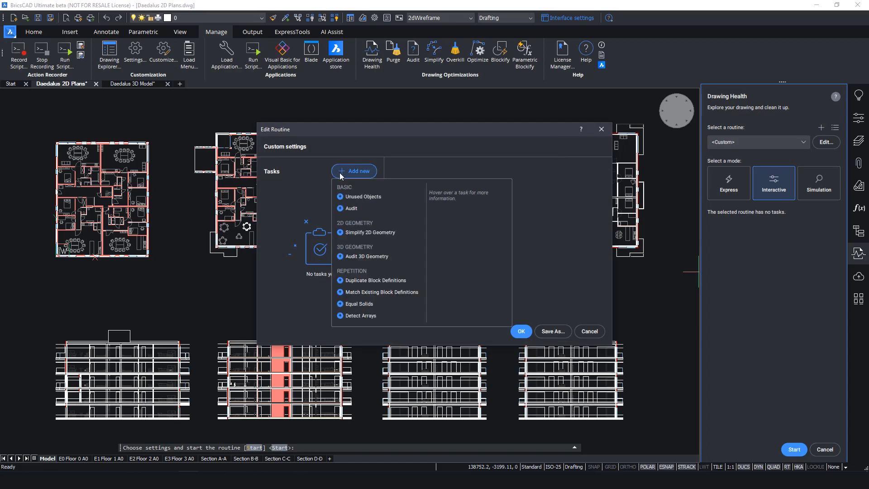
pyautogui.click(359, 197)
pyautogui.click(395, 268)
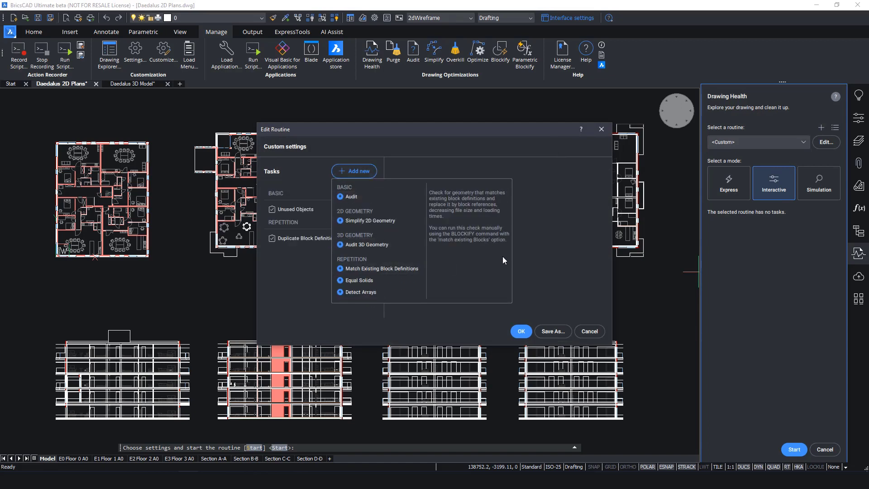
pyautogui.click(557, 242)
pyautogui.click(366, 209)
pyautogui.click(553, 332)
pyautogui.write('Blocks')
pyautogui.click(453, 255)
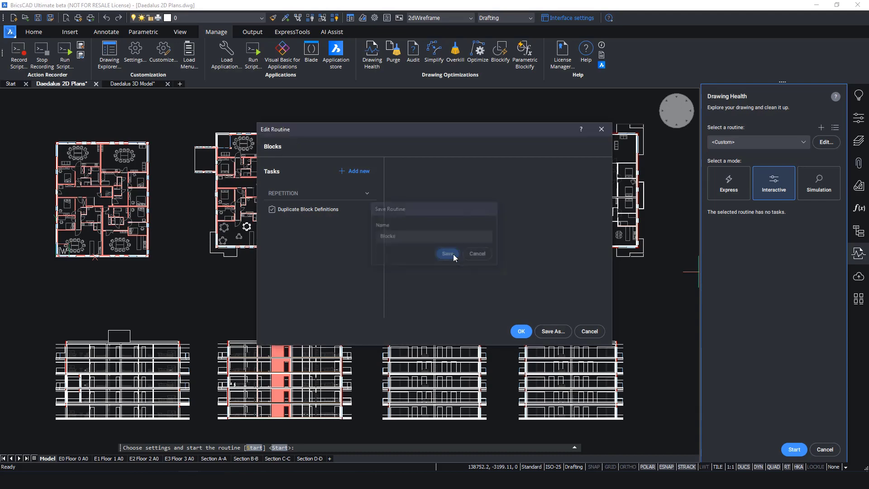
pyautogui.click(520, 330)
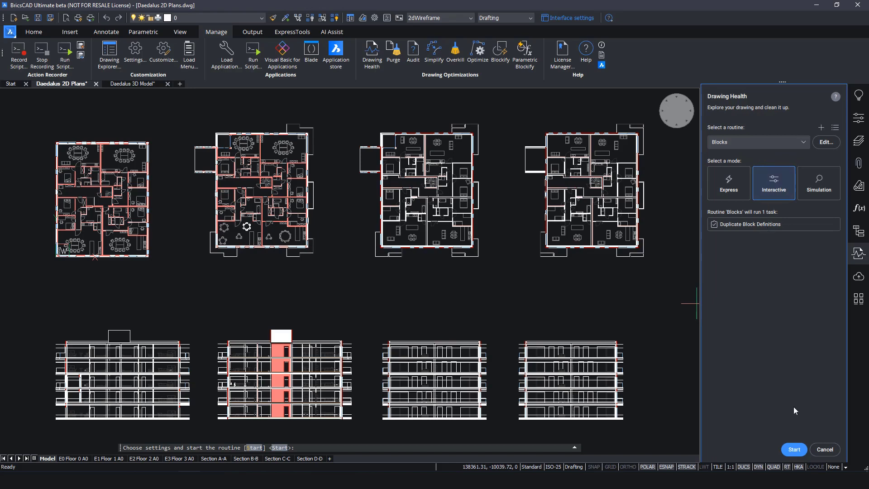
# Run the Blocks routine, keeping Sanitary sink - side, and merge the four duplicate groups.
pyautogui.click(794, 449)
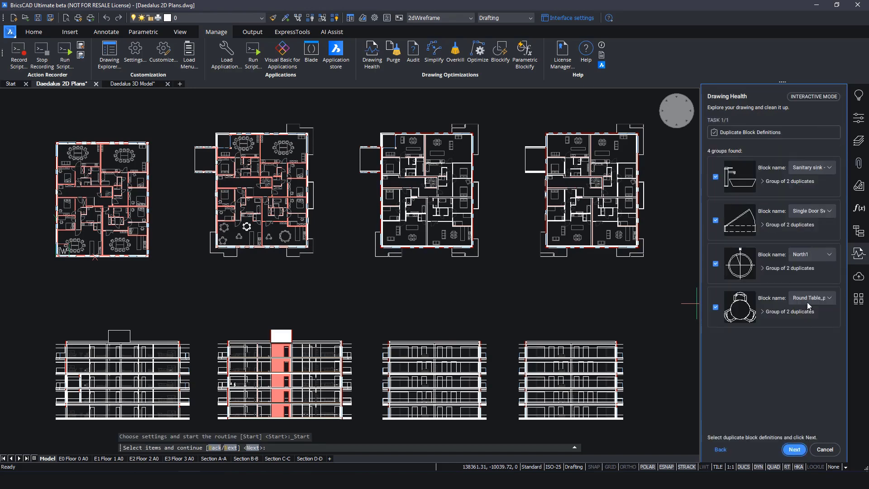
pyautogui.click(818, 167)
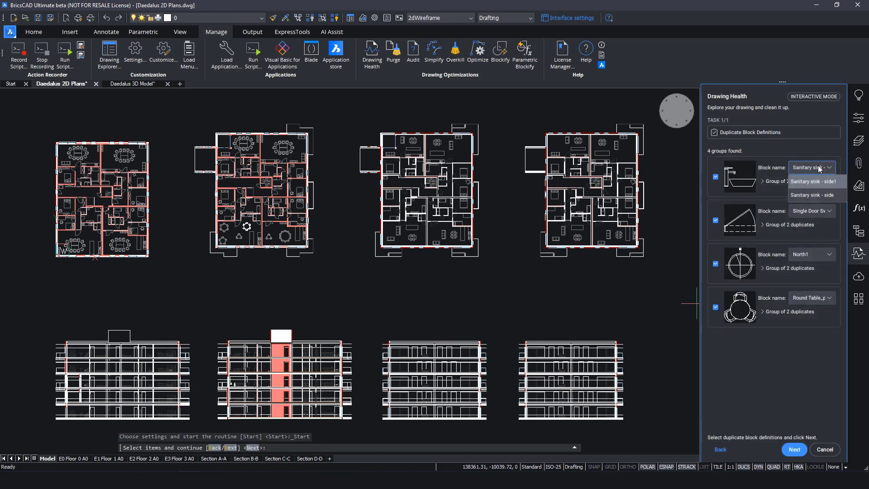
pyautogui.click(814, 195)
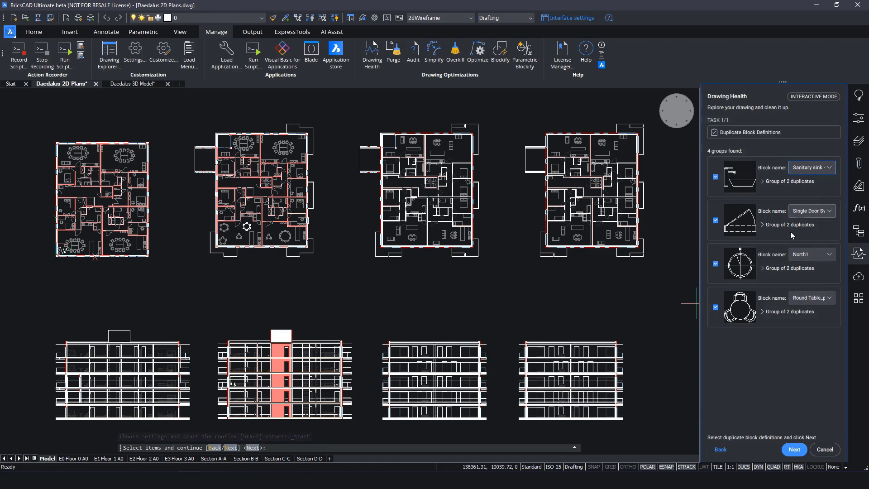
pyautogui.click(787, 452)
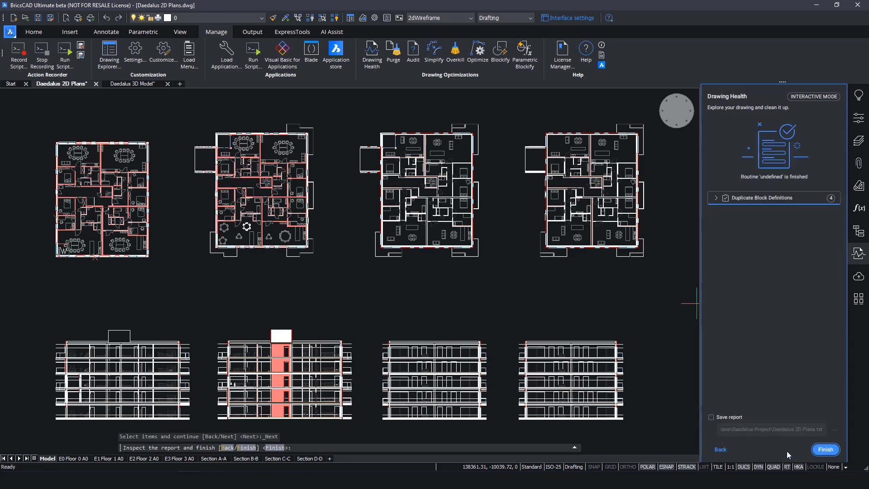
pyautogui.click(825, 450)
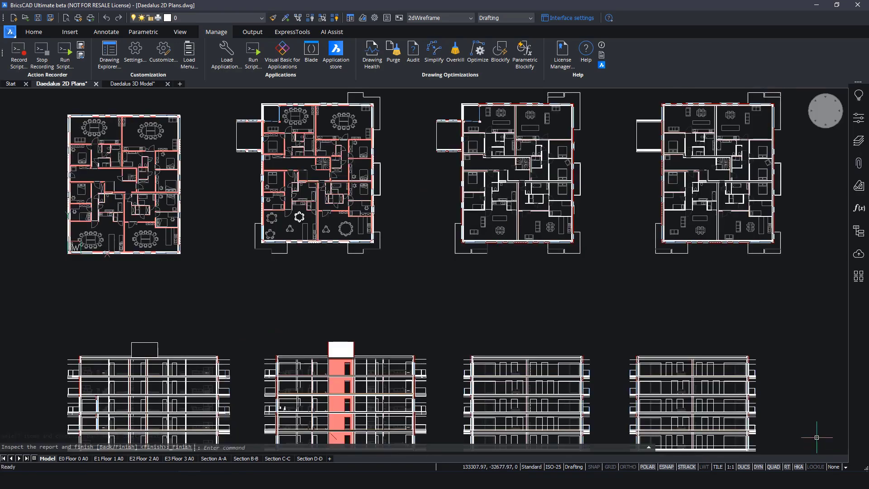
# Switch to the Daedalus 3D Model drawing in the Modeling workspace.
pyautogui.click(33, 32)
pyautogui.click(121, 84)
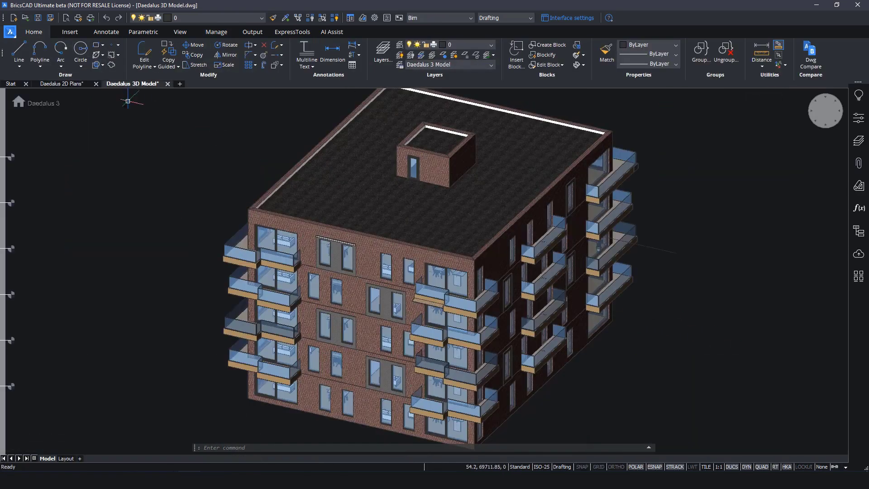
pyautogui.click(518, 18)
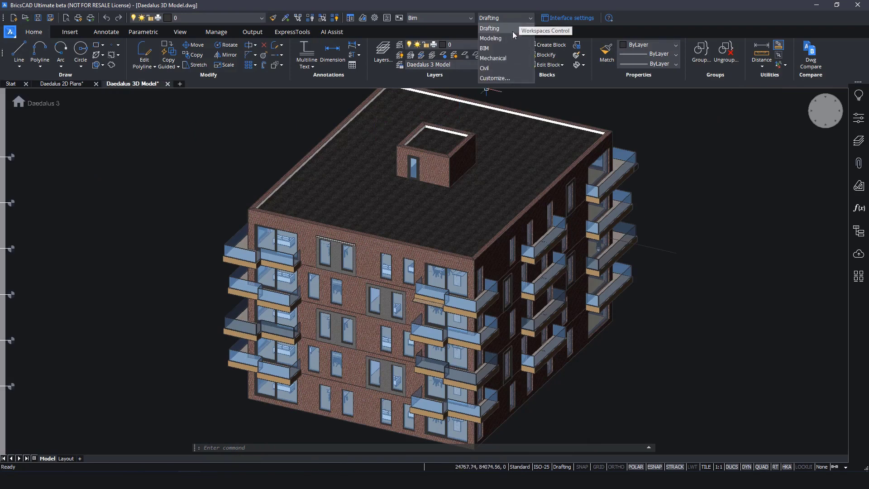
pyautogui.click(512, 39)
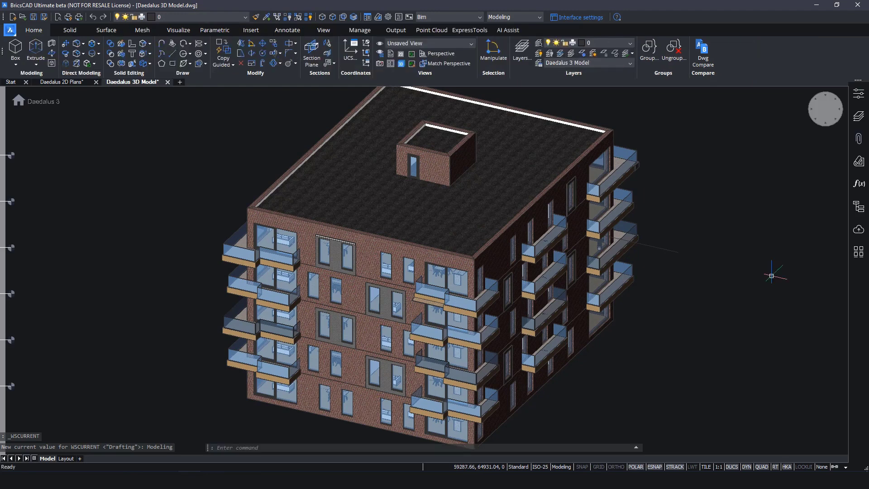
pyautogui.press('Escape')
pyautogui.press('Escape')
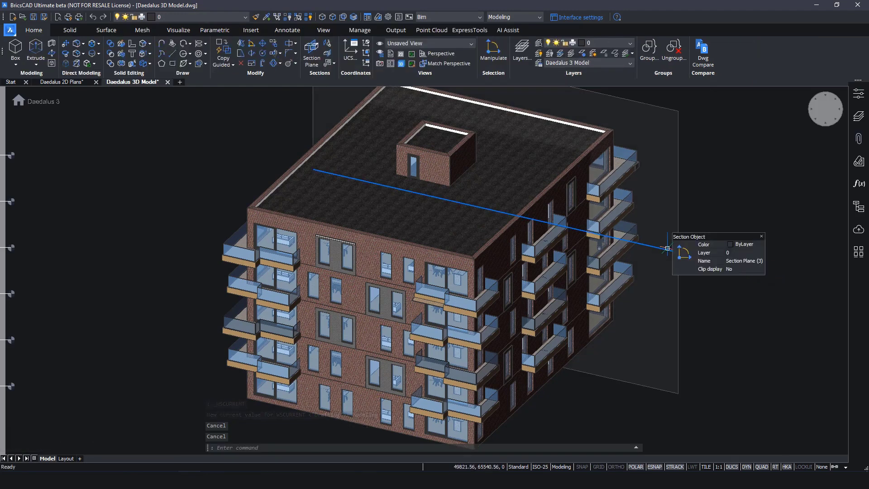
# Activate the section plane to cut the building and look down onto the furnished floors.
pyautogui.click(667, 248)
pyautogui.doubleClick(668, 248)
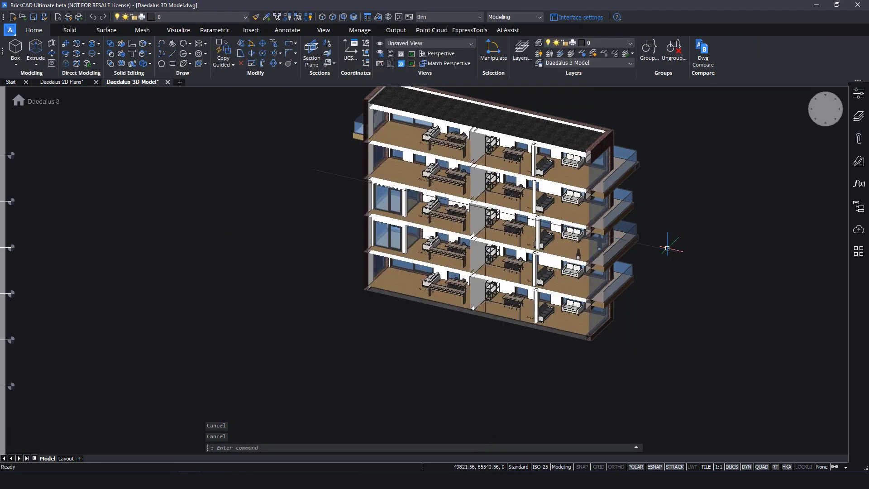
pyautogui.scroll(1, 553, 201)
pyautogui.scroll(6, 553, 202)
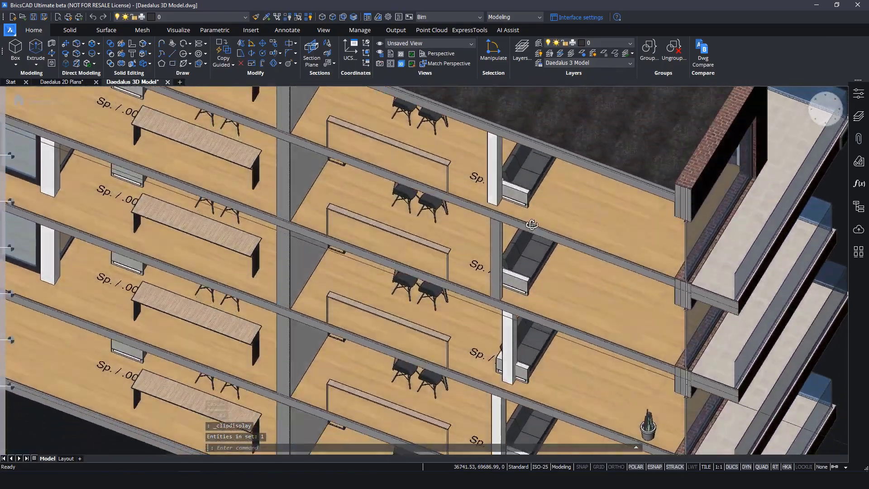
pyautogui.keyDown('shift'); pyautogui.moveTo(532, 224); pyautogui.dragTo(733, 372, button='middle'); pyautogui.keyUp('shift')
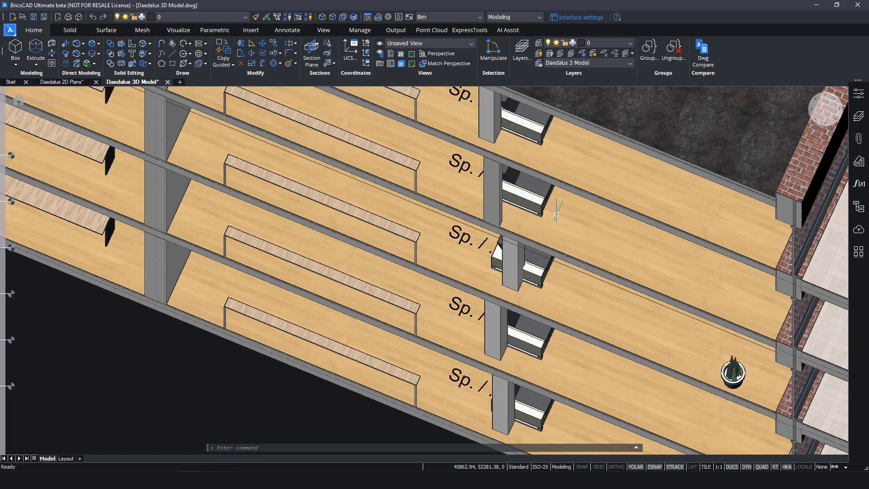
# Arrange the five columns, center-aligning them on X and shifting them 250.
pyautogui.click(858, 252)
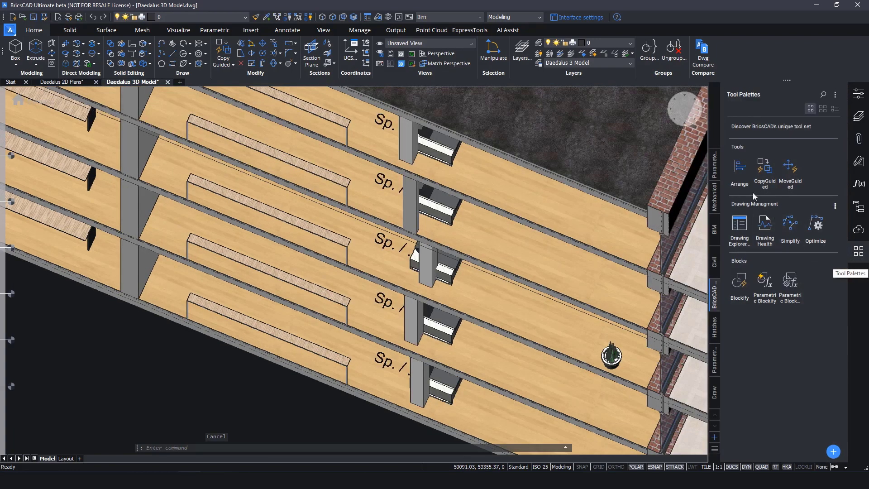
pyautogui.click(740, 169)
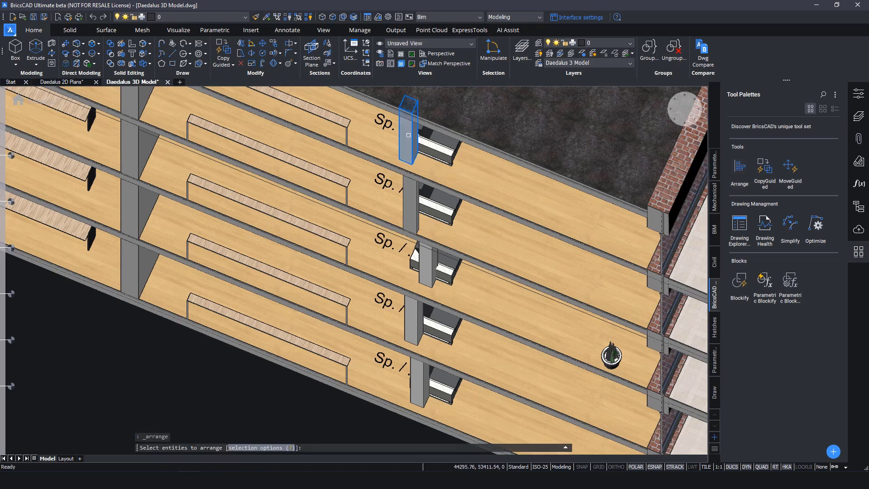
pyautogui.click(408, 165)
pyautogui.click(411, 193)
pyautogui.click(428, 253)
pyautogui.click(406, 328)
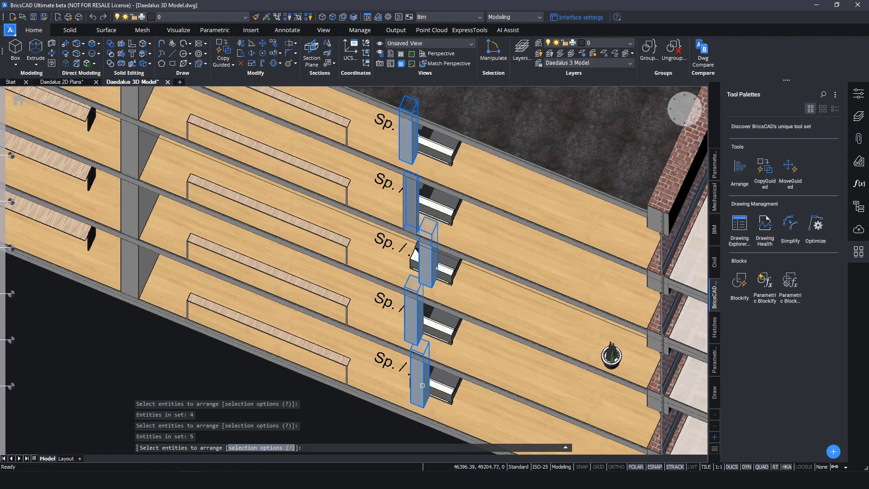
pyautogui.press('Return')
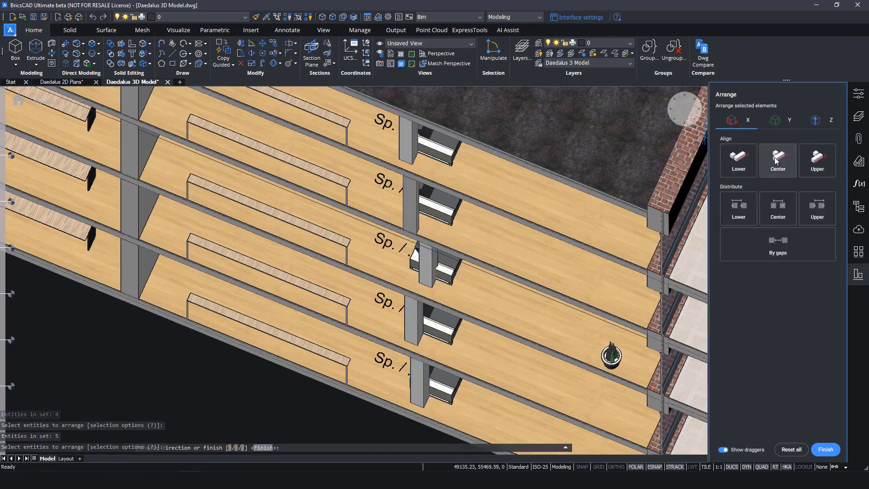
pyautogui.click(776, 159)
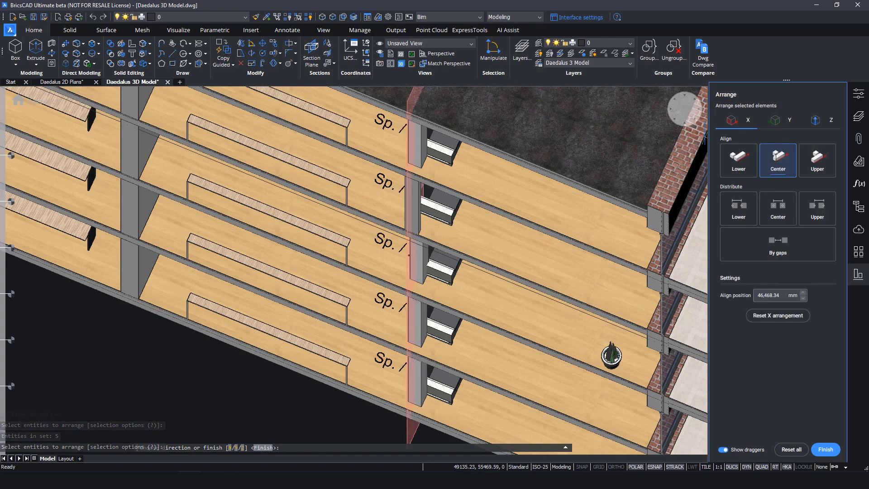
pyautogui.click(416, 202)
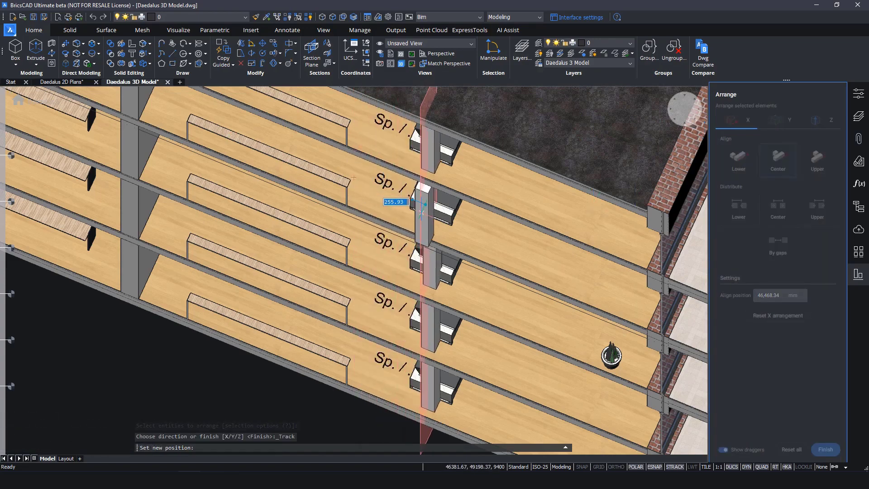
pyautogui.write('250')
pyautogui.press('Return')
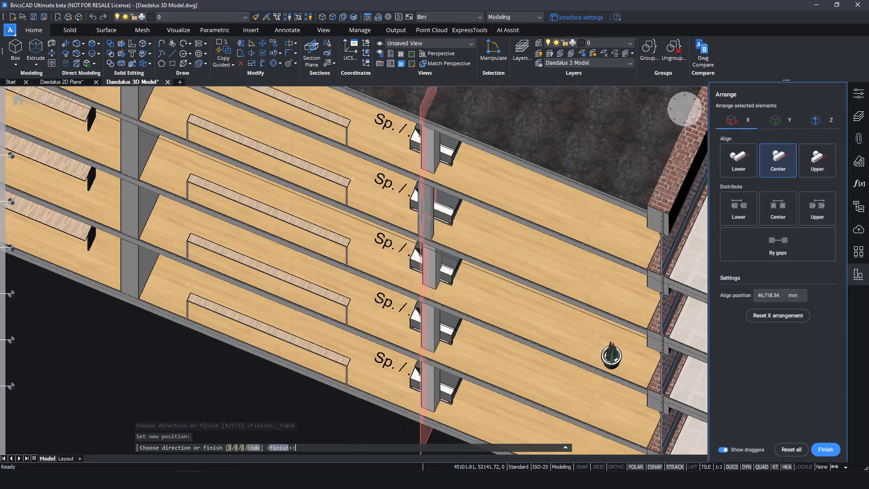
# Center-align the columns along Y, finish arranging, and bring the potted plants into view.
pyautogui.click(775, 120)
pyautogui.click(777, 159)
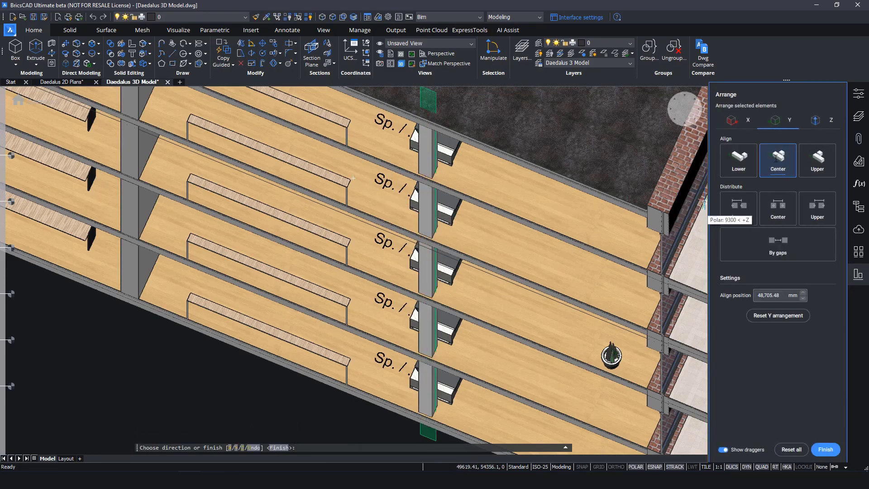
pyautogui.click(824, 449)
pyautogui.keyDown('shift'); pyautogui.moveTo(353, 178); pyautogui.dragTo(456, 136, button='middle'); pyautogui.keyUp('shift')
pyautogui.scroll(5, 456, 136)
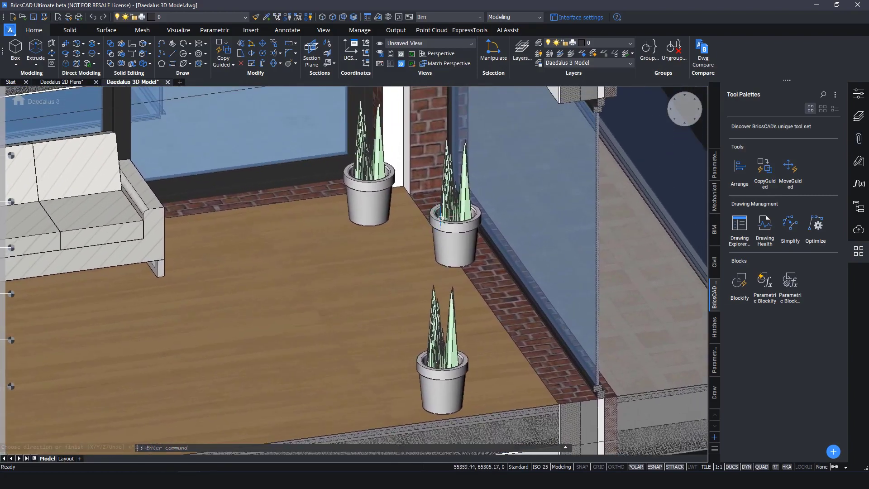
pyautogui.keyDown('shift'); pyautogui.moveTo(439, 219); pyautogui.dragTo(466, 209, button='middle'); pyautogui.keyUp('shift')
# Center-align the three potted plants on X and shift them 150.
pyautogui.click(739, 167)
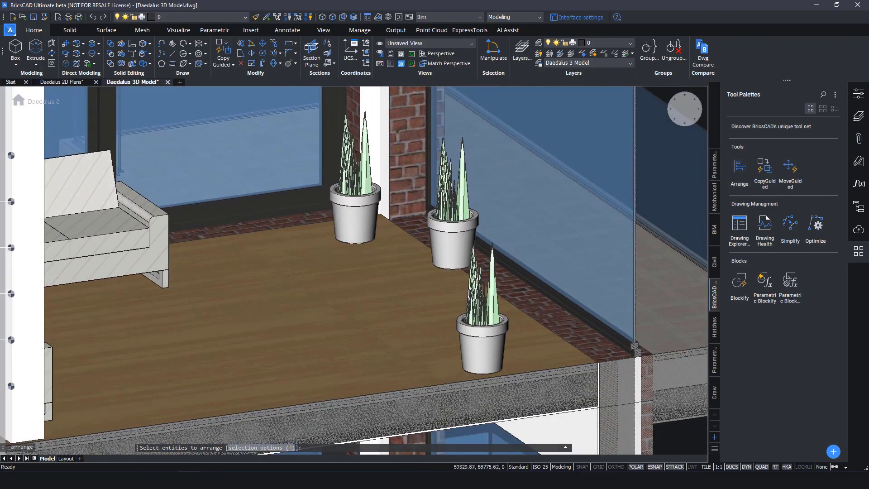
pyautogui.click(482, 343)
pyautogui.click(452, 243)
pyautogui.click(367, 211)
pyautogui.press('Return')
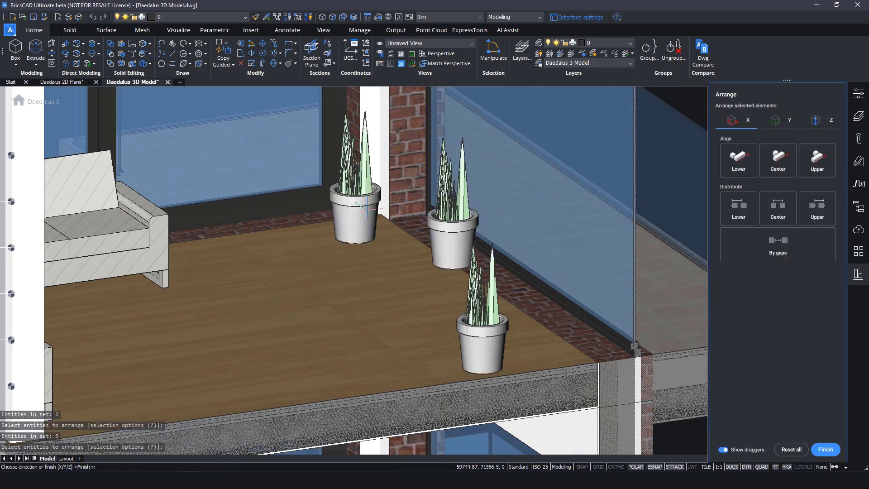
pyautogui.click(776, 166)
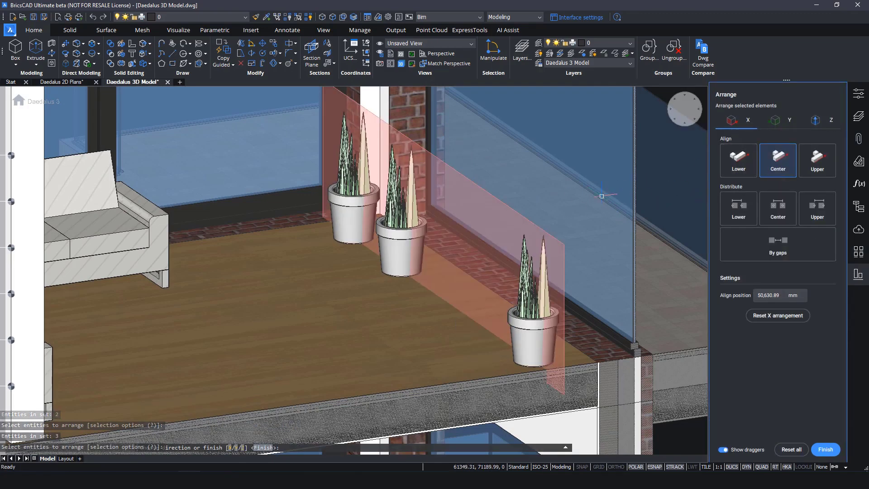
pyautogui.click(492, 216)
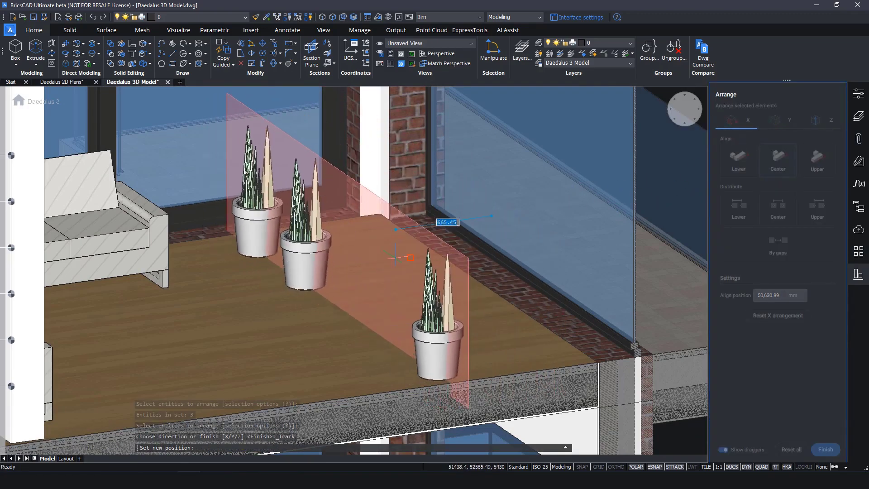
pyautogui.write('150')
pyautogui.press('Return')
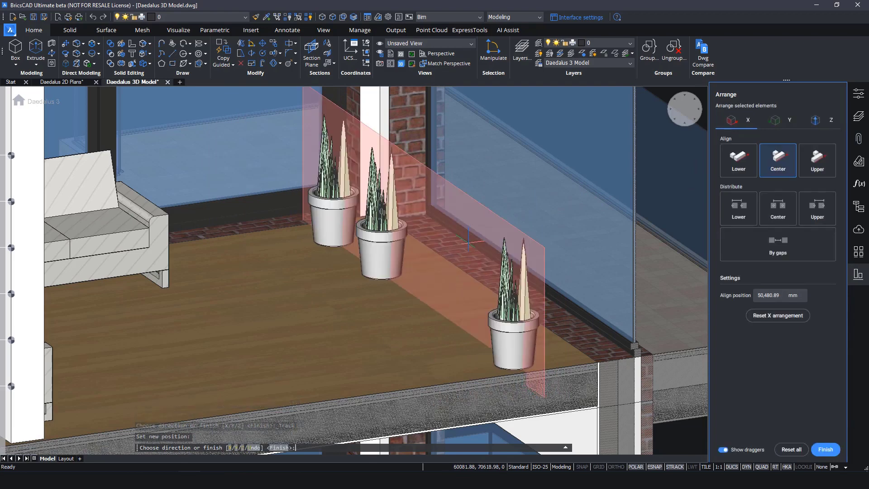
# Space the plants by equal gaps along Y, moving the end plant 150.
pyautogui.click(771, 126)
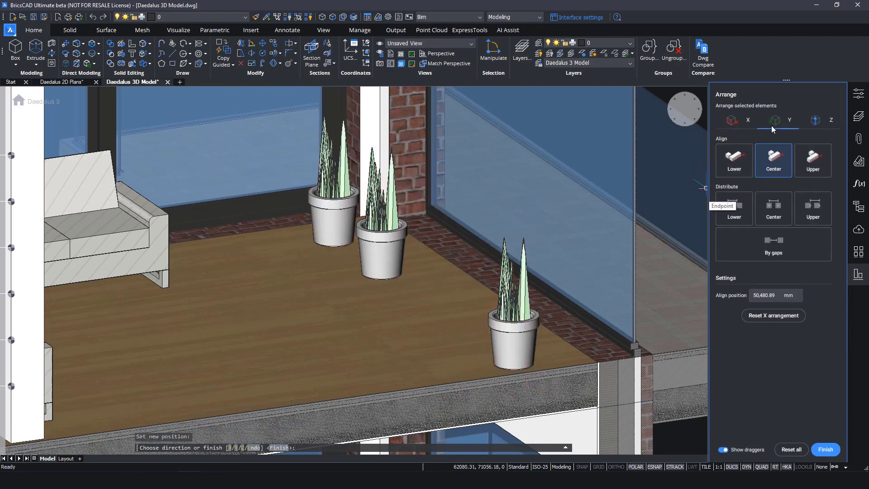
pyautogui.click(778, 245)
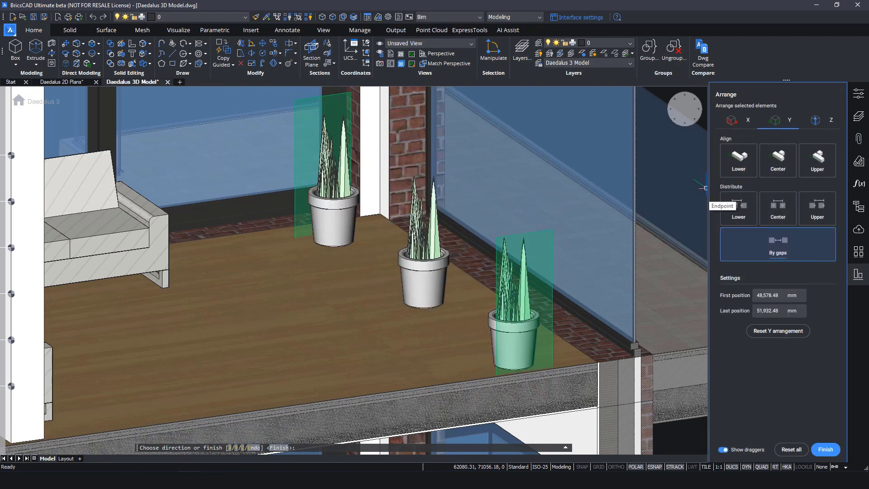
pyautogui.click(553, 267)
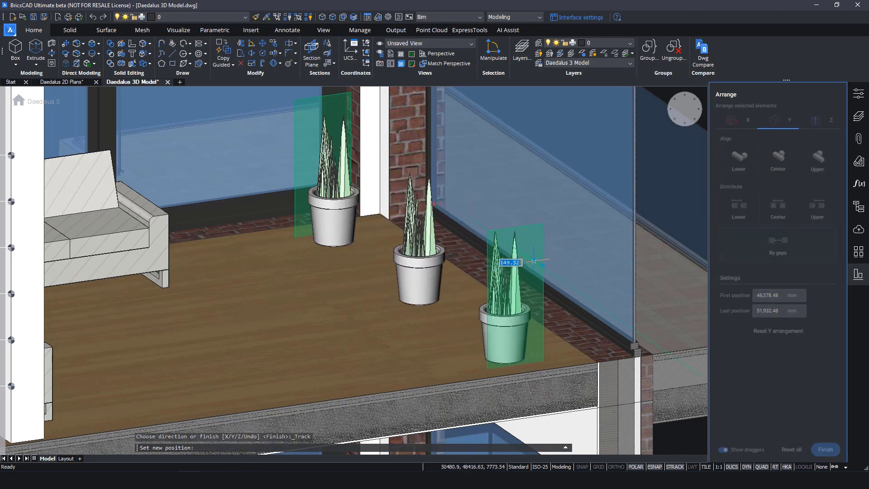
pyautogui.write('150')
pyautogui.press('Return')
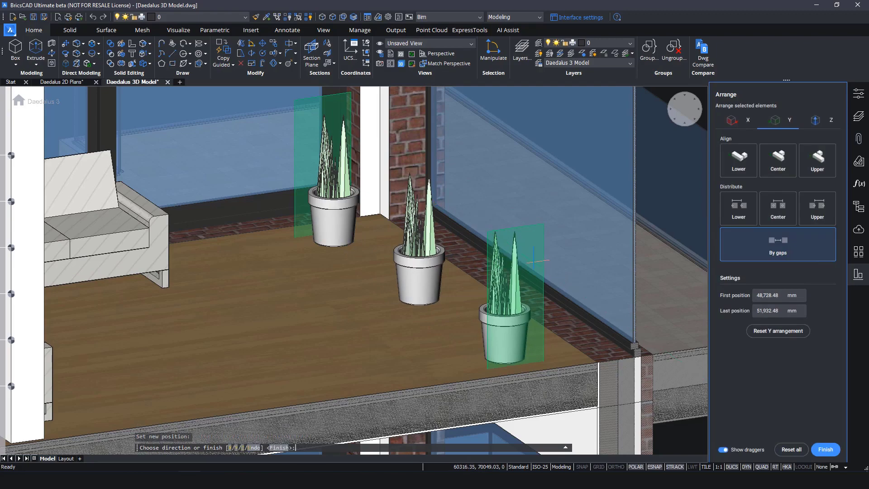
pyautogui.press('Escape')
pyautogui.press('Escape')
pyautogui.press('Escape')
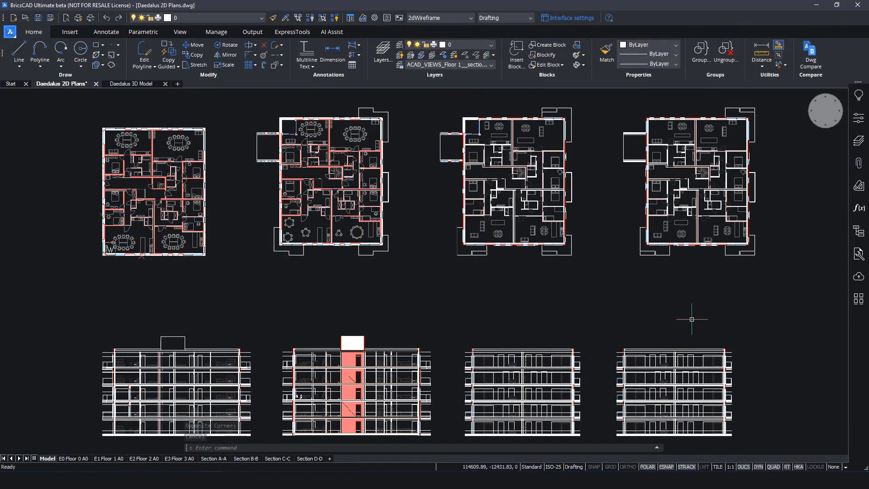
# Open the Daedalus sheet set and expand its Floor Plans and Section Plans branches.
pyautogui.click(861, 192)
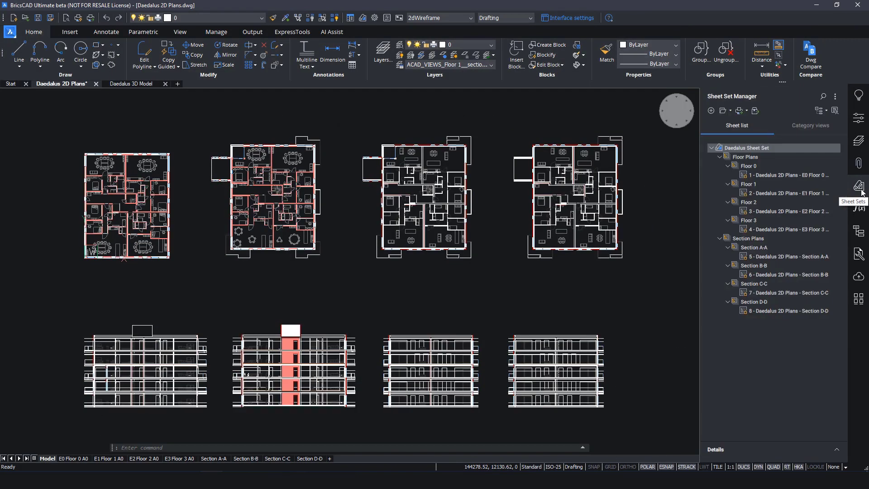
pyautogui.click(719, 157)
pyautogui.click(720, 166)
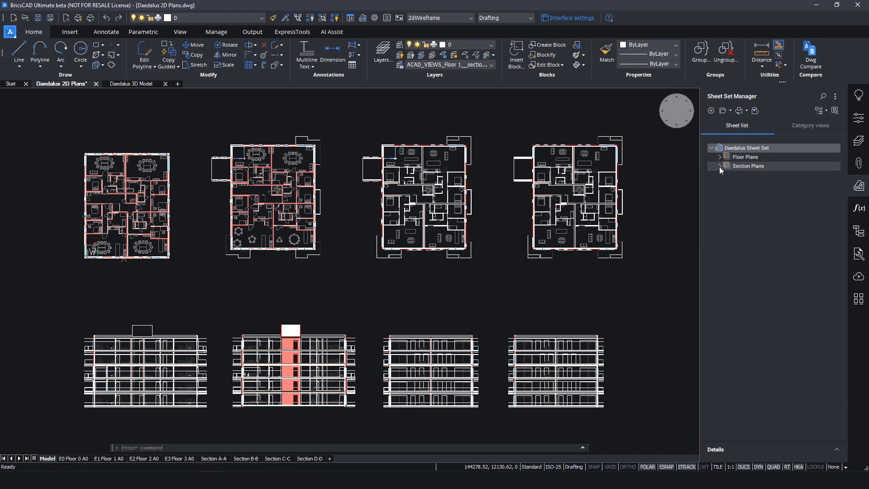
pyautogui.click(720, 166)
pyautogui.click(719, 157)
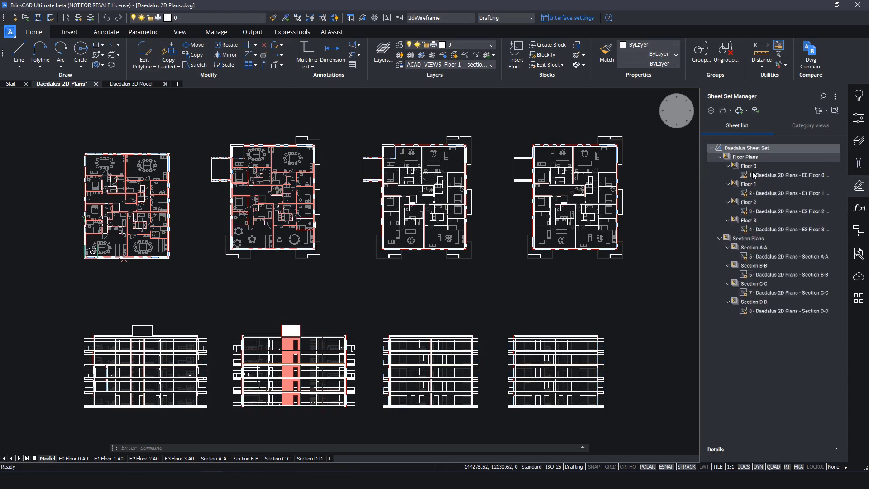
# Preview the E1 Floor 1 and Section C-C sheets, then return to model space.
pyautogui.doubleClick(796, 193)
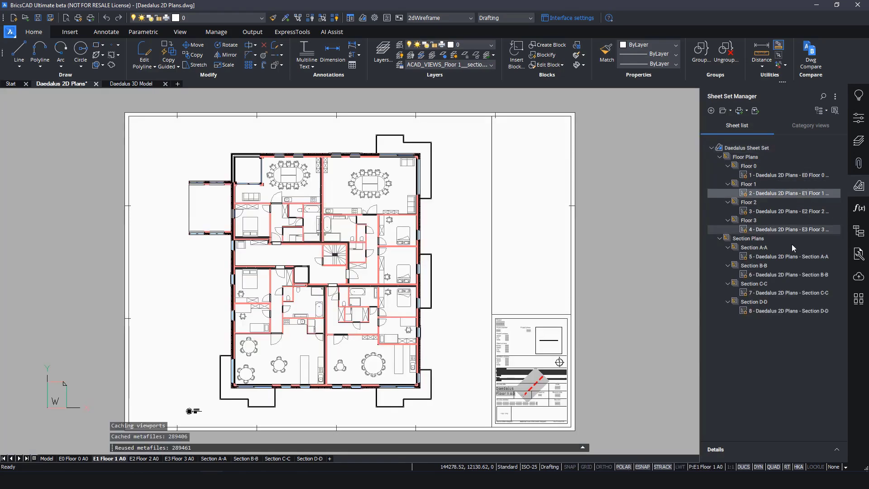
pyautogui.doubleClick(787, 293)
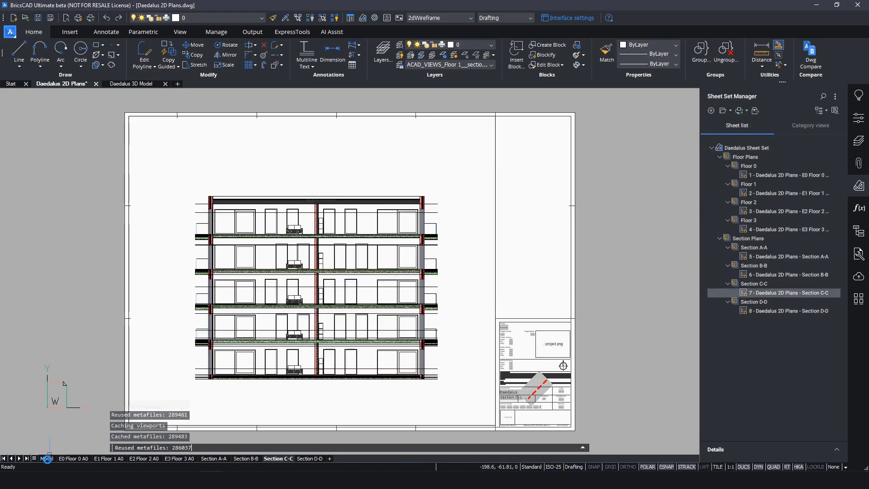
pyautogui.click(46, 459)
pyautogui.click(746, 110)
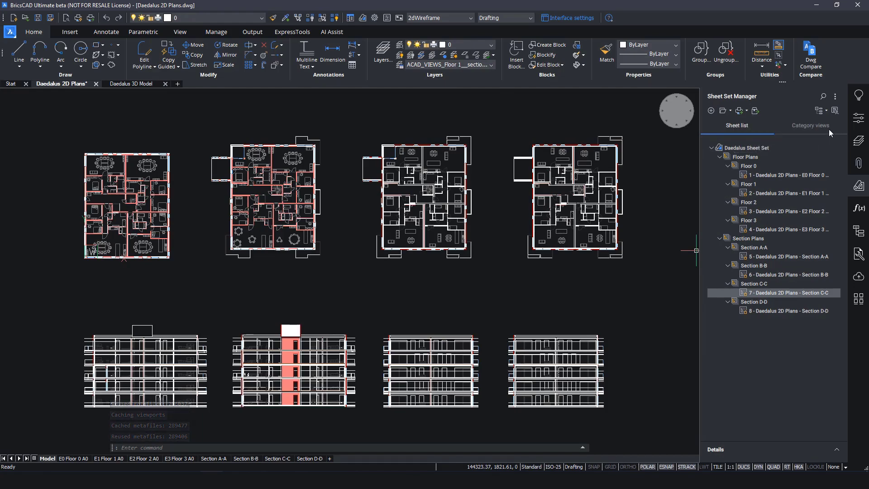
# Check the sheet set's Custom Properties, then swap the Sheet Sets panel for the Tool Palettes.
pyautogui.click(835, 110)
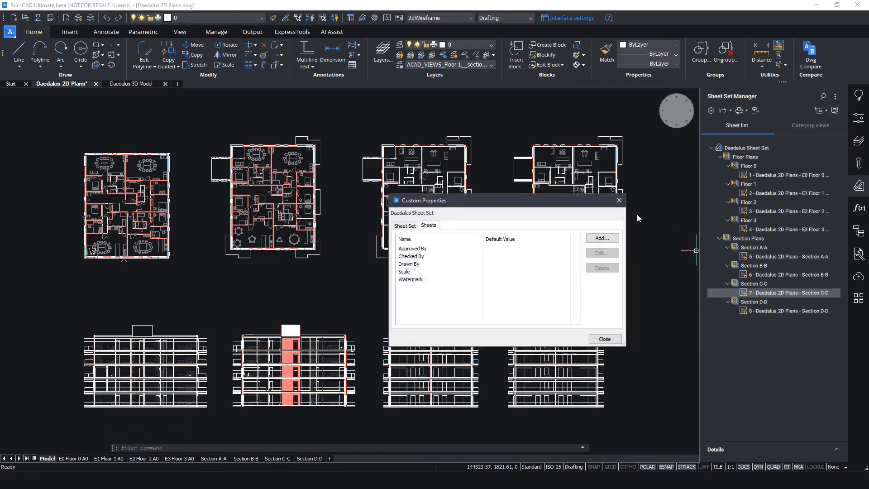
pyautogui.click(618, 200)
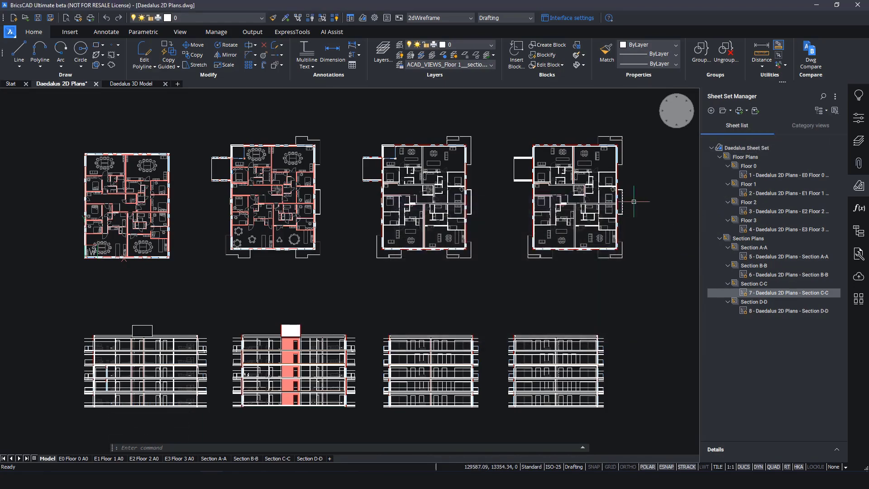
pyautogui.click(859, 187)
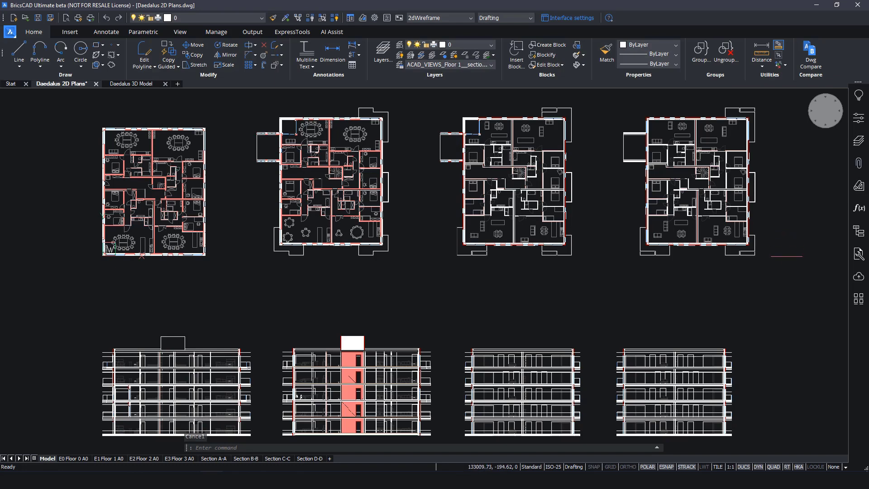
pyautogui.click(859, 298)
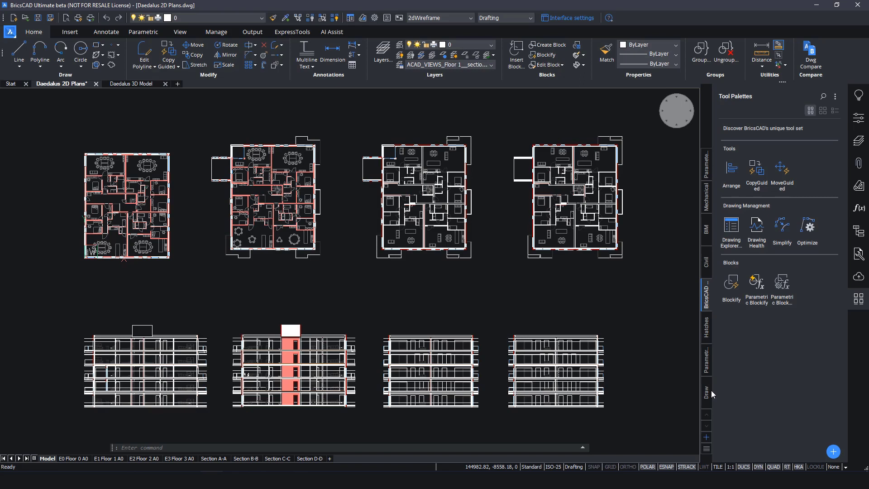
pyautogui.click(708, 392)
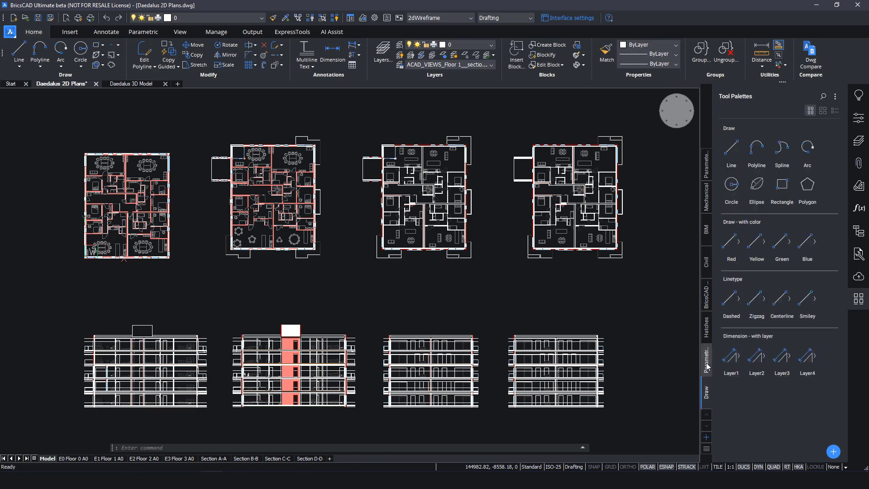
pyautogui.click(707, 362)
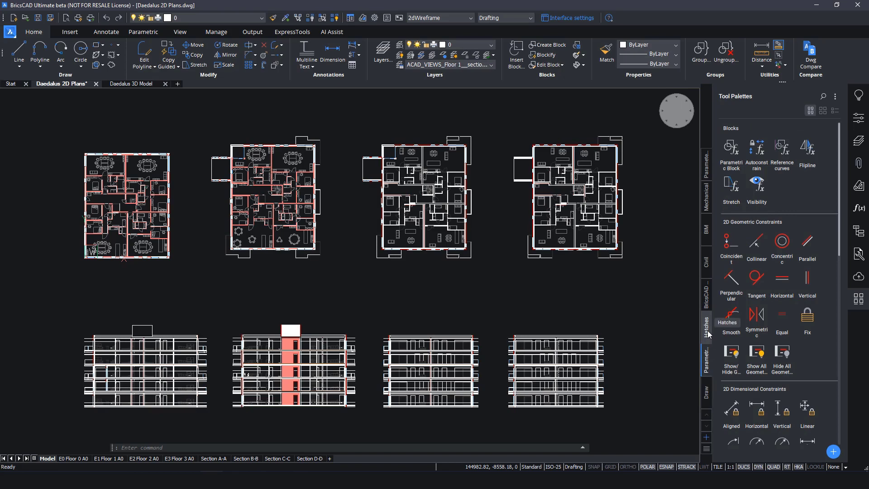
pyautogui.click(709, 333)
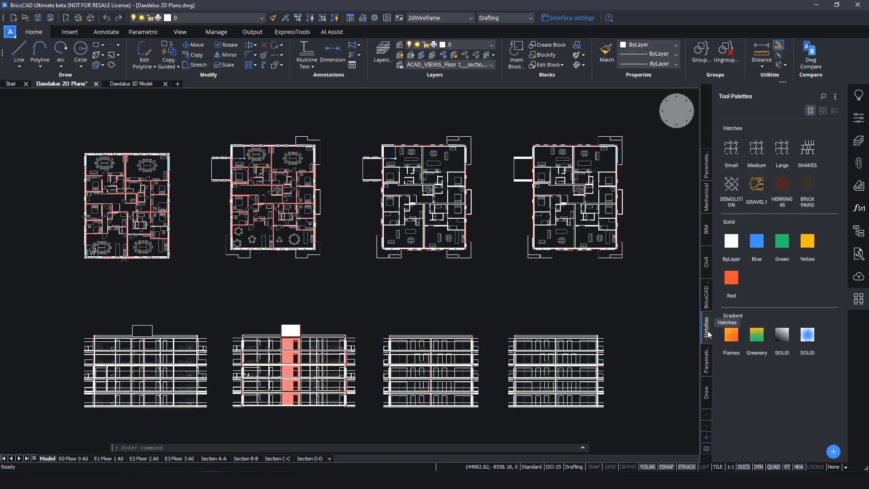
pyautogui.click(707, 304)
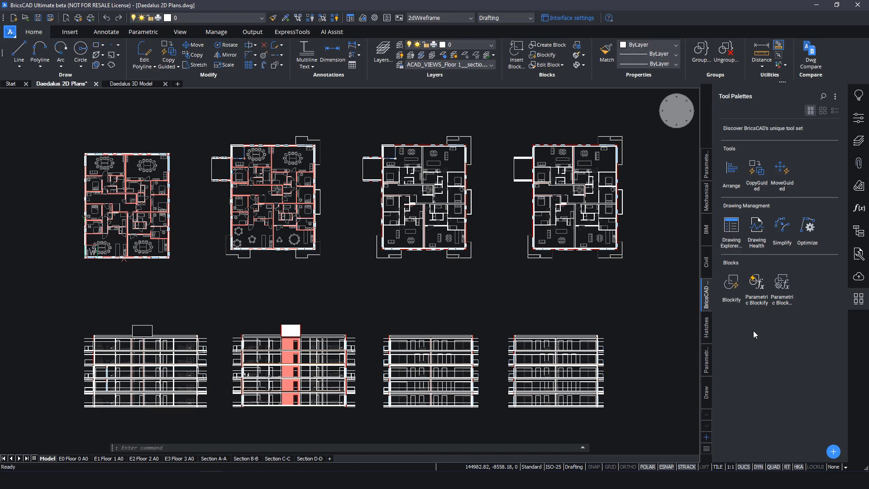
# Add a separator and a new tool palette section named 'Manipulate'.
pyautogui.click(833, 451)
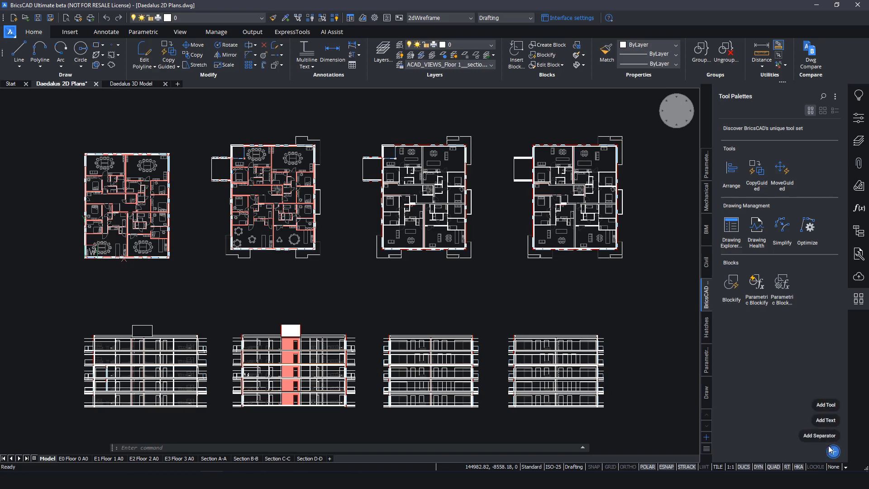
pyautogui.click(834, 453)
pyautogui.click(827, 419)
pyautogui.write('Manipulate')
pyautogui.press('Return')
# Search 'mani' in Customize and add the Manipulate tool to the current tool palette.
pyautogui.click(833, 452)
pyautogui.click(820, 400)
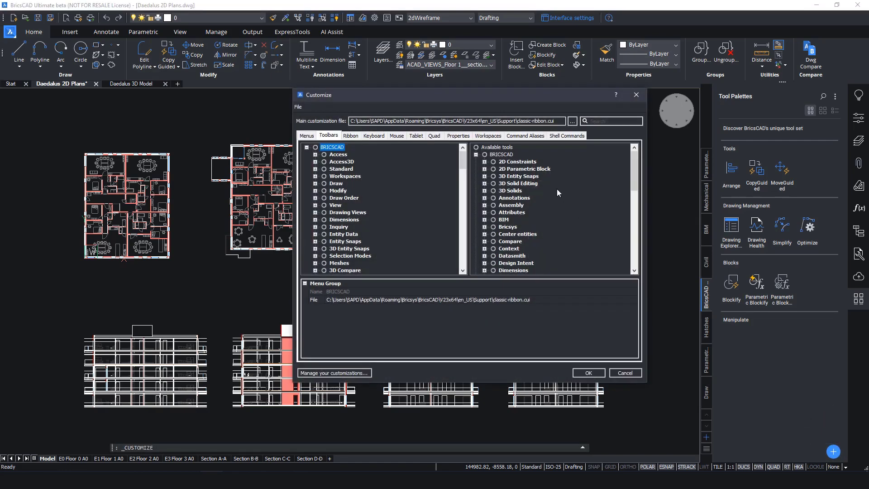
pyautogui.click(510, 148)
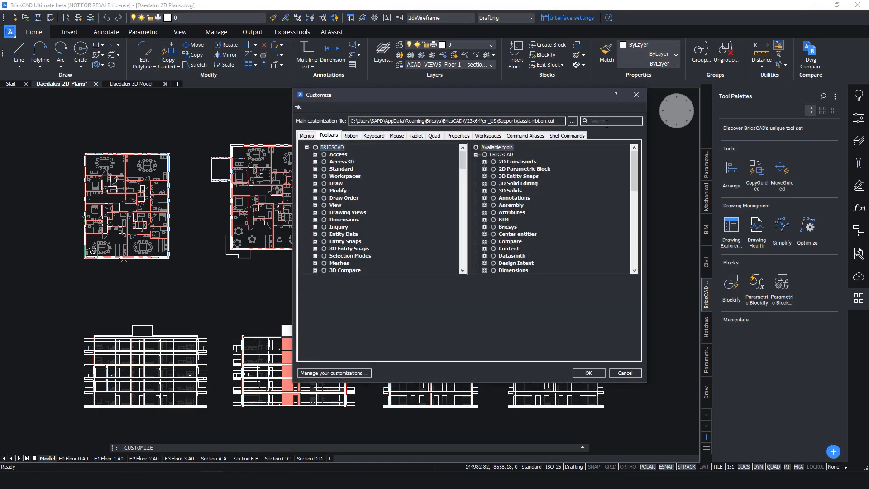
pyautogui.write('manip')
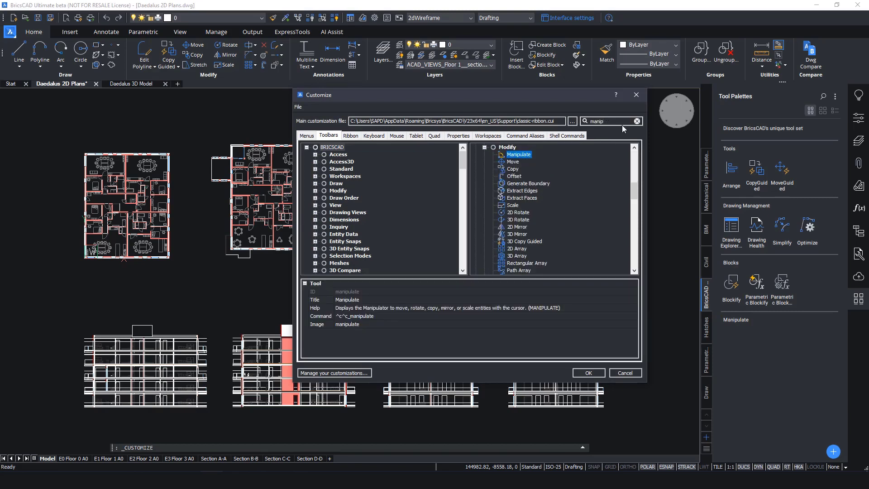
pyautogui.rightClick(529, 157)
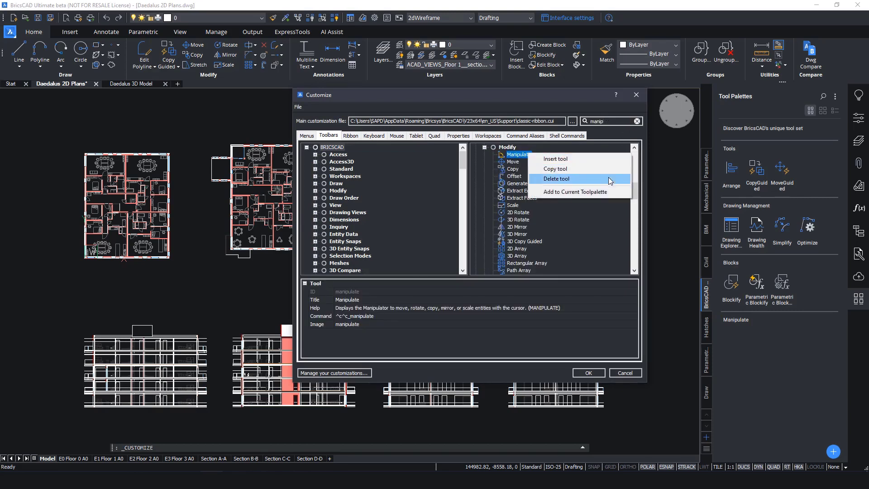
pyautogui.click(618, 192)
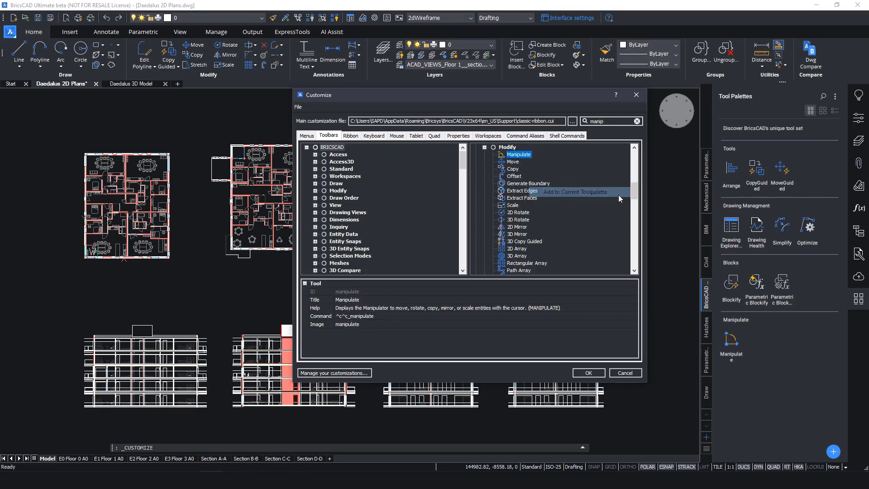
# Confirm the customization, move the Manipulate tool under its section, and close the Tool Palettes panel.
pyautogui.click(589, 372)
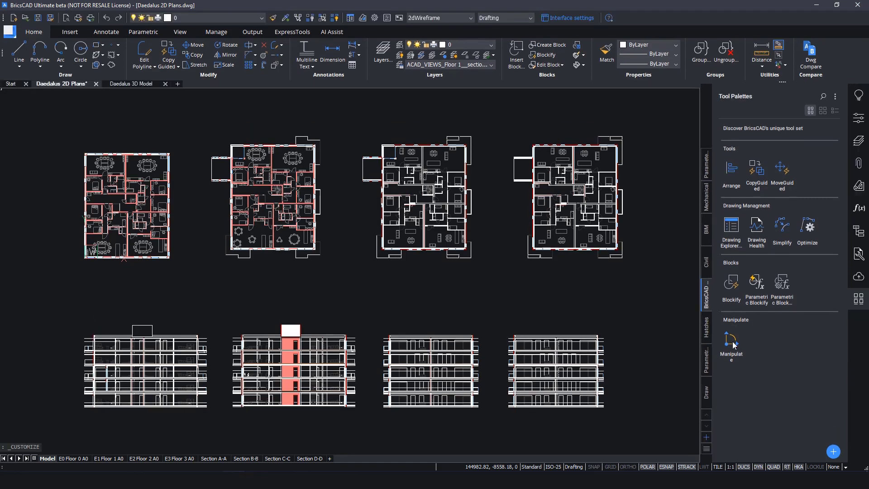
pyautogui.moveTo(733, 344); pyautogui.dragTo(749, 328)
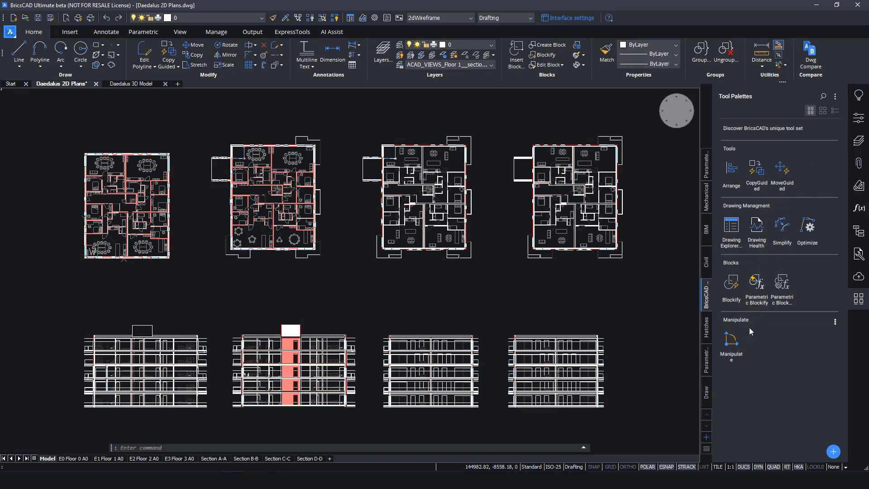
pyautogui.click(859, 298)
pyautogui.middleClick(764, 257)
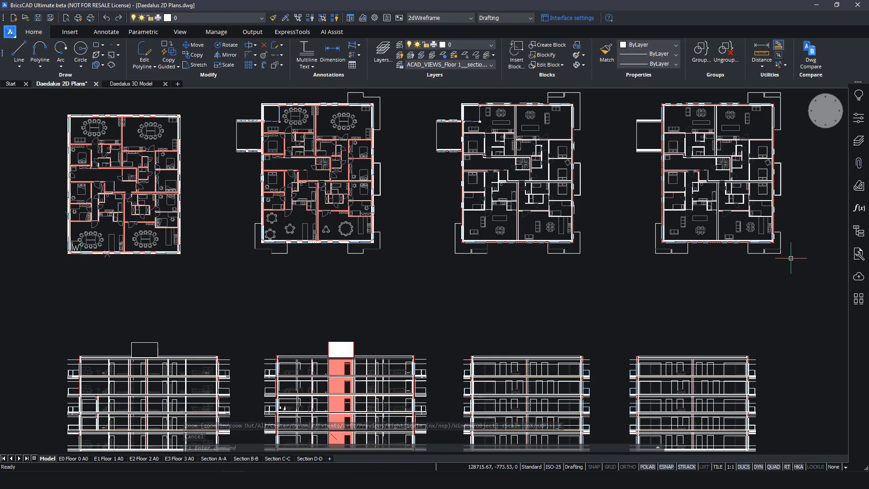
pyautogui.click(858, 255)
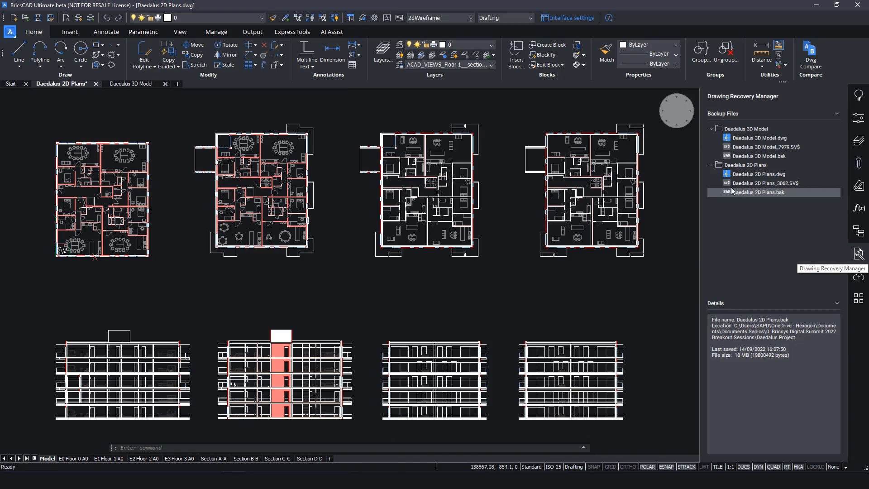
pyautogui.click(712, 165)
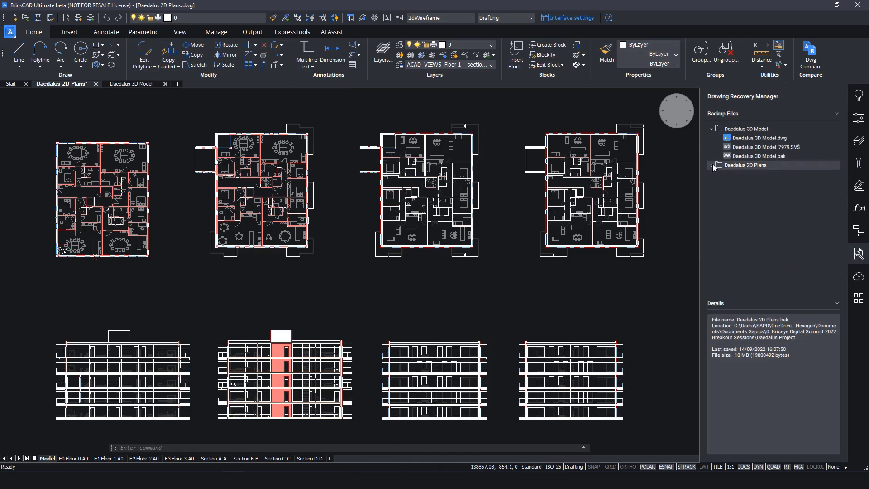
pyautogui.click(711, 129)
pyautogui.click(711, 137)
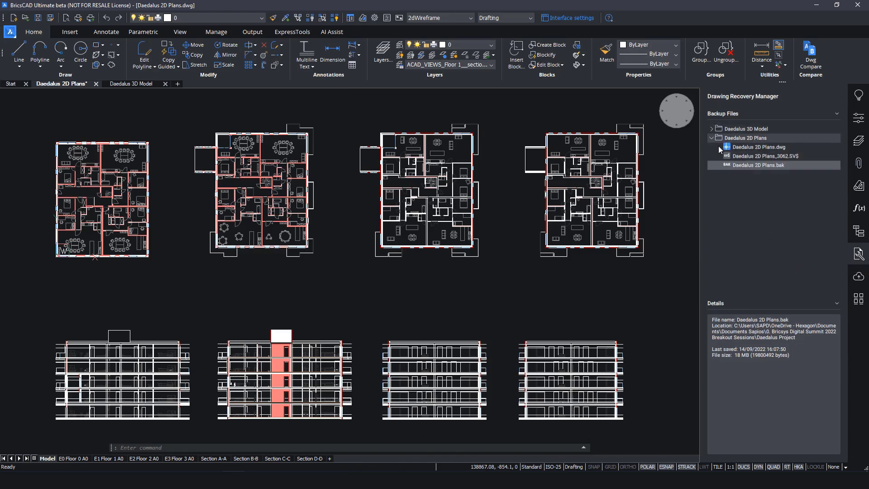
pyautogui.rightClick(764, 165)
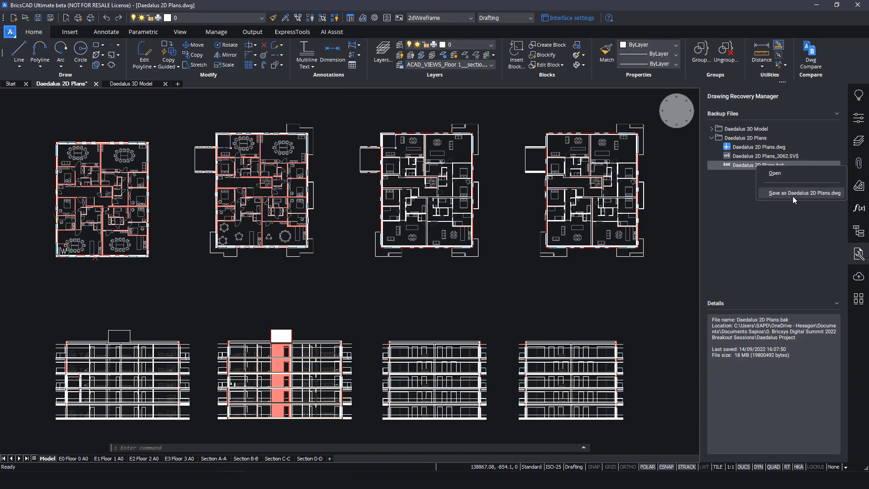
pyautogui.click(795, 228)
pyautogui.click(849, 254)
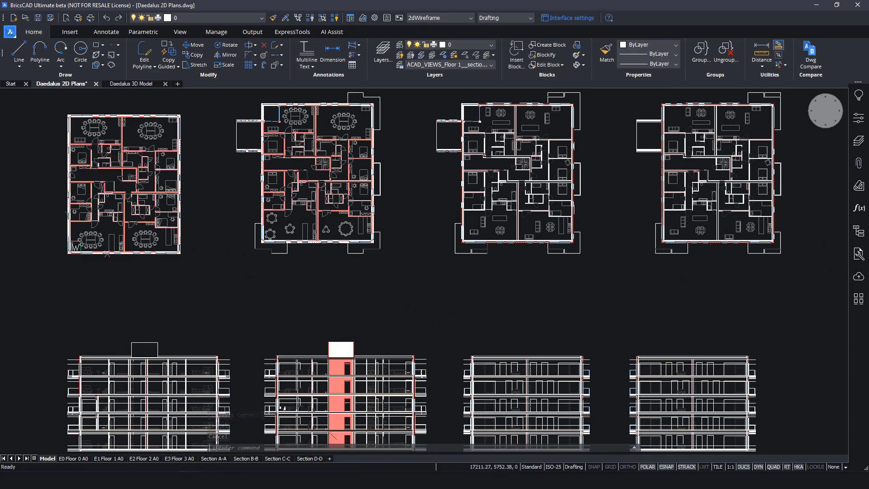
# Swap the bedroom's Bed Double block for Bed Single with Replace Block, updating all 4 beds.
pyautogui.scroll(5, 168, 220)
pyautogui.scroll(8, 183, 216)
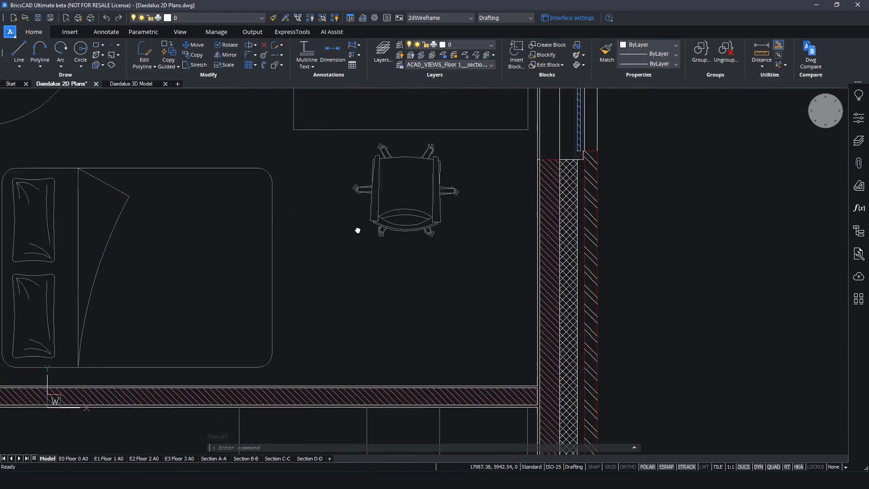
pyautogui.moveTo(433, 238)
pyautogui.mouseDown()
pyautogui.moveTo(461, 257)
pyautogui.moveTo(492, 177)
pyautogui.moveTo(524, 168)
pyautogui.moveTo(590, 175)
pyautogui.moveTo(645, 243)
pyautogui.moveTo(623, 332)
pyautogui.mouseUp()
pyautogui.press('Escape')
pyautogui.press('Escape')
pyautogui.press('Escape')
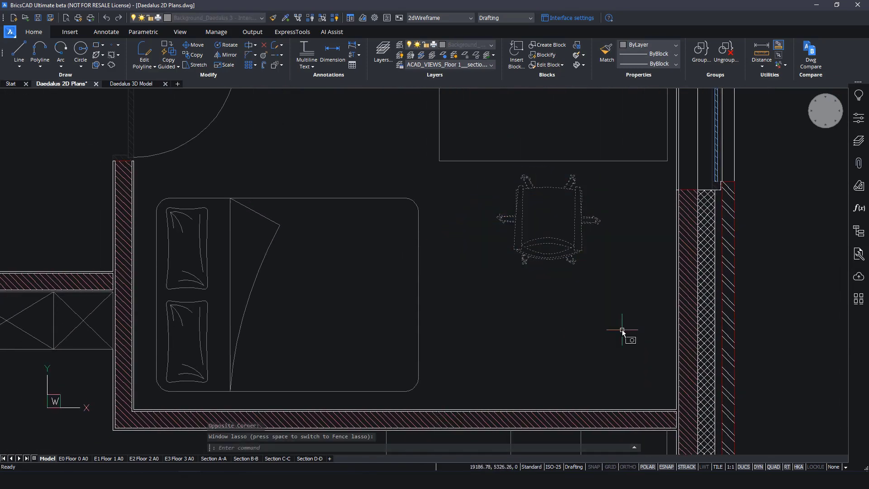
pyautogui.moveTo(638, 360)
pyautogui.mouseDown()
pyautogui.moveTo(519, 314)
pyautogui.moveTo(415, 355)
pyautogui.moveTo(278, 343)
pyautogui.moveTo(199, 248)
pyautogui.moveTo(181, 172)
pyautogui.mouseUp()
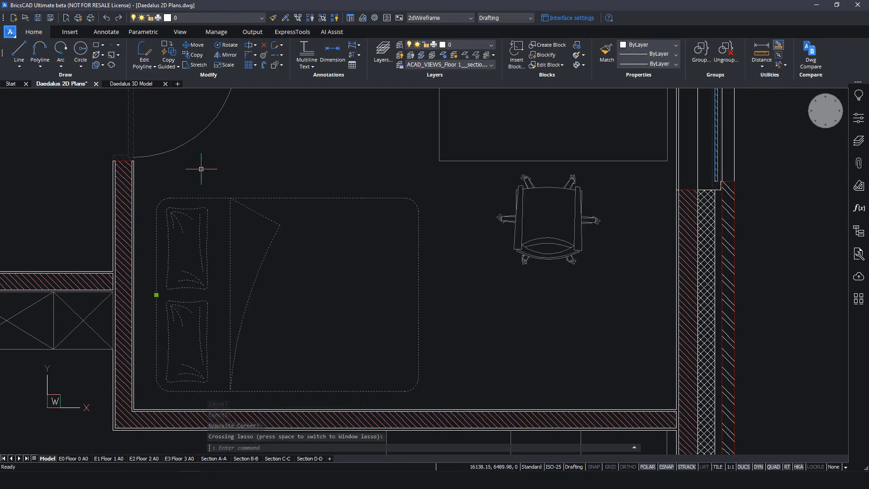
pyautogui.click(283, 32)
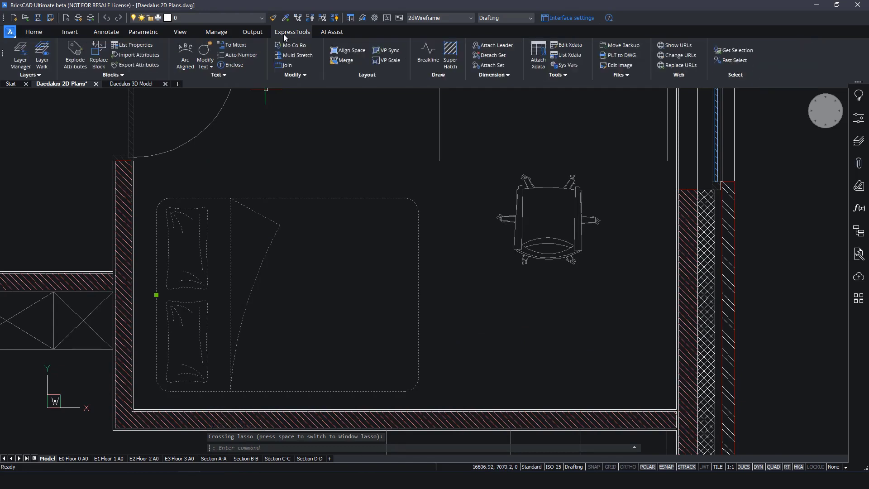
pyautogui.click(99, 53)
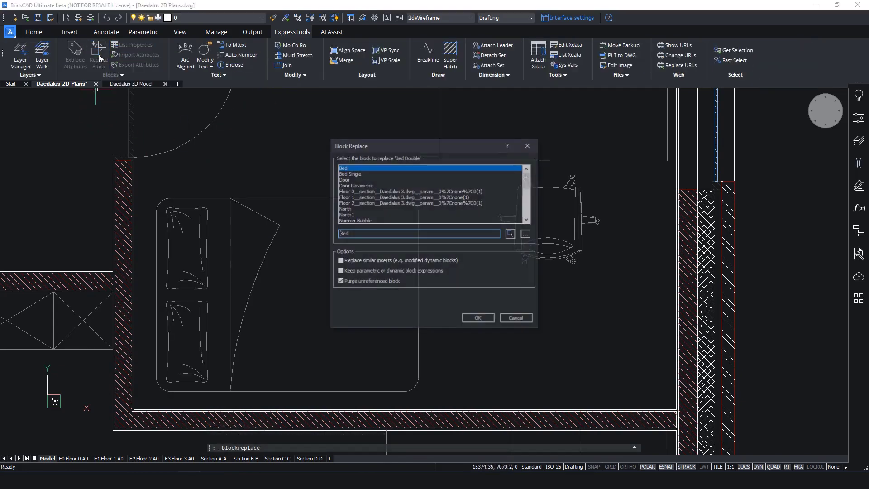
pyautogui.click(367, 173)
pyautogui.click(493, 320)
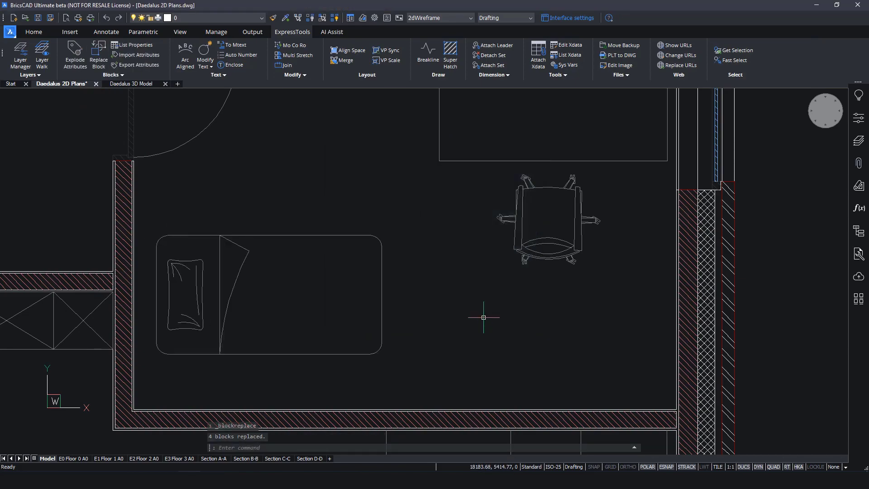
pyautogui.middleClick(484, 317)
pyautogui.middleClick(483, 317)
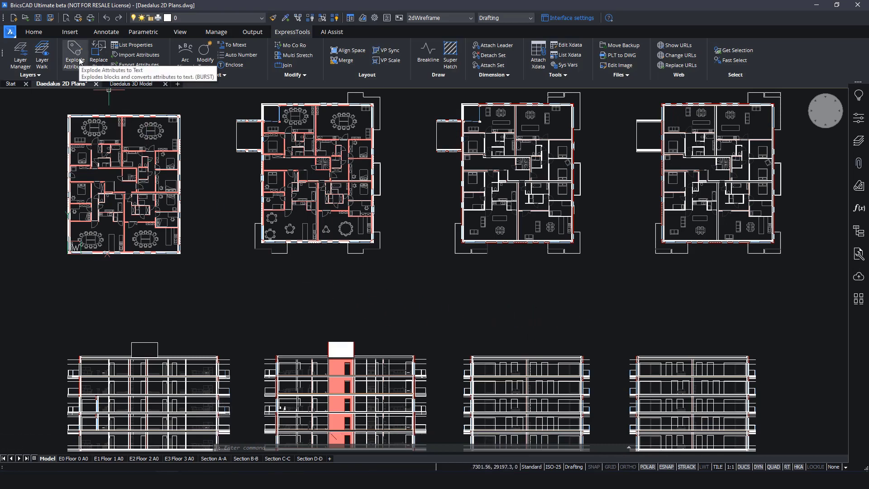
pyautogui.press('Escape')
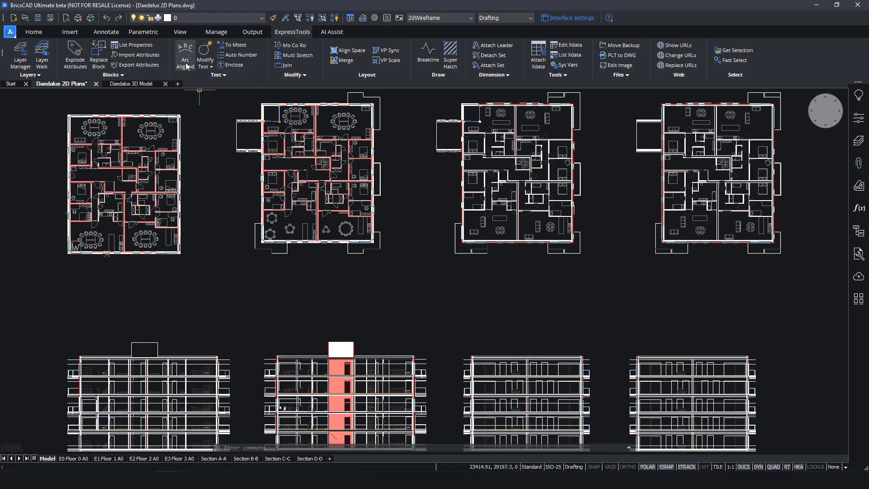
pyautogui.click(210, 68)
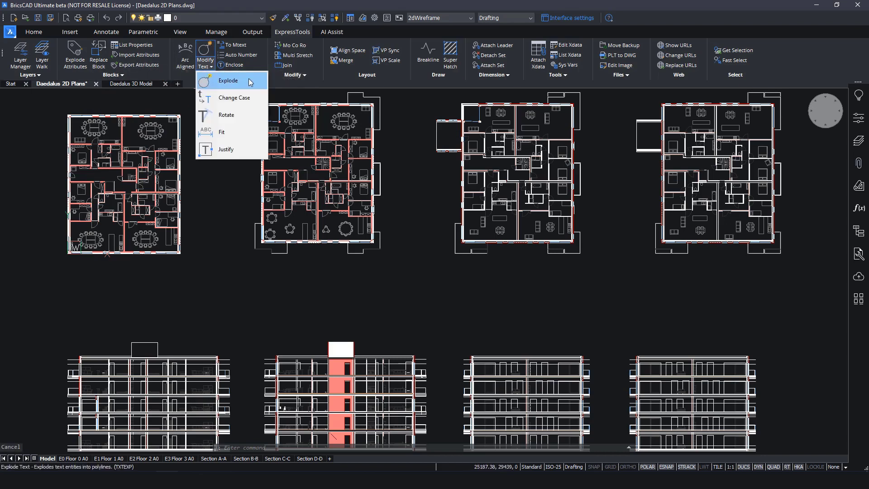
pyautogui.click(231, 182)
pyautogui.press('Escape')
pyautogui.press('Escape')
pyautogui.press('Escape')
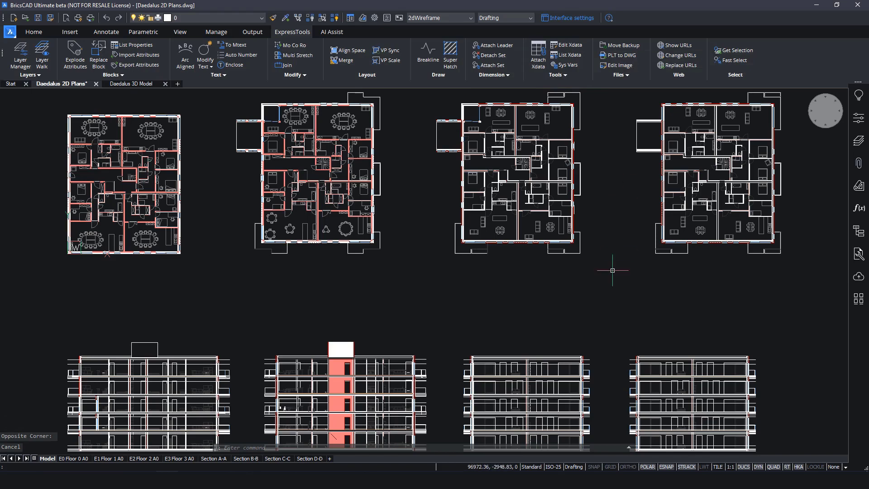
pyautogui.middleClick(574, 315)
pyautogui.middleClick(574, 315)
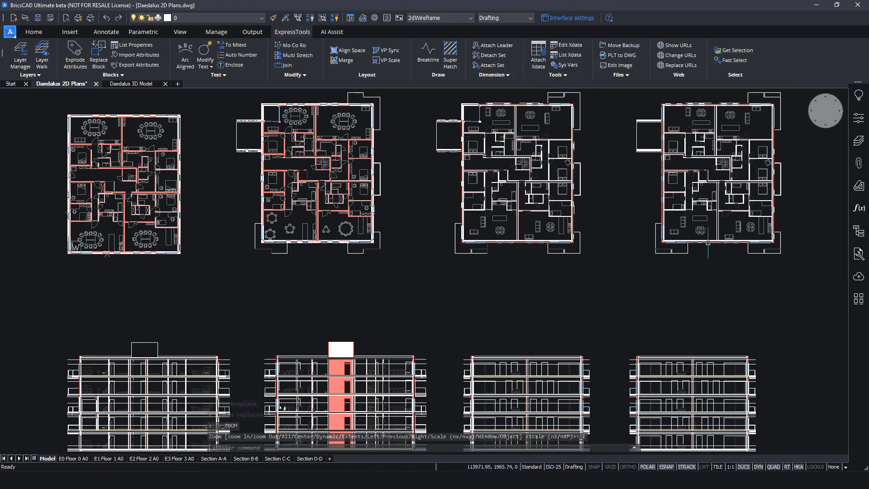
# Open the Tips panel's new-user tips and view the full keyboard shortcuts list.
pyautogui.click(860, 103)
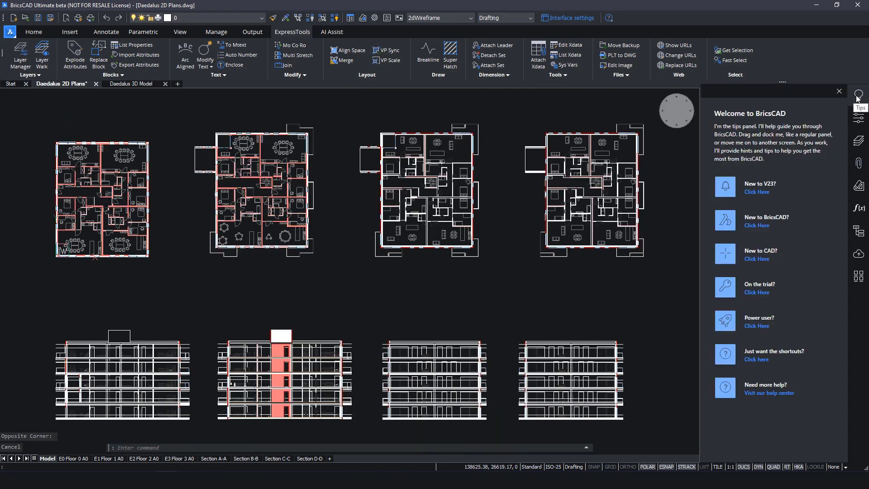
pyautogui.click(764, 229)
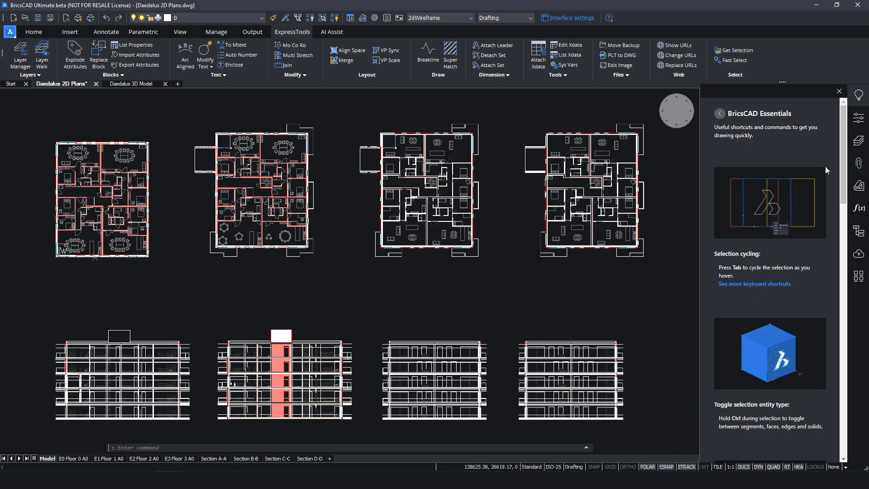
pyautogui.click(736, 284)
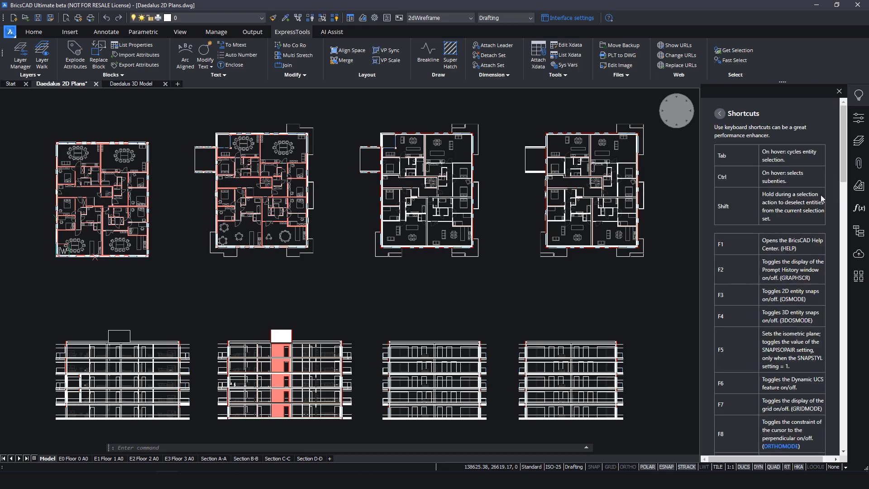
# Return to BricsCAD Essentials and scroll down to the HotKey Assistant and Quad tips.
pyautogui.moveTo(843, 156); pyautogui.dragTo(839, 232)
pyautogui.scroll(10, 771, 172)
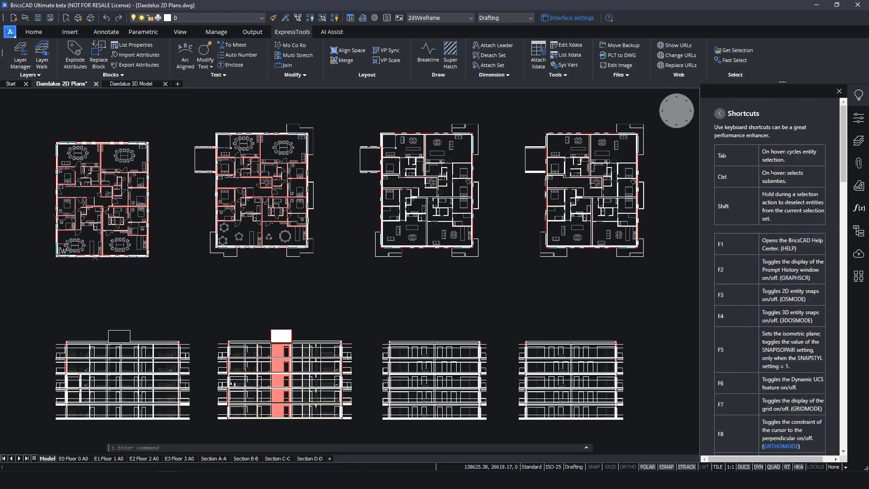
pyautogui.click(723, 117)
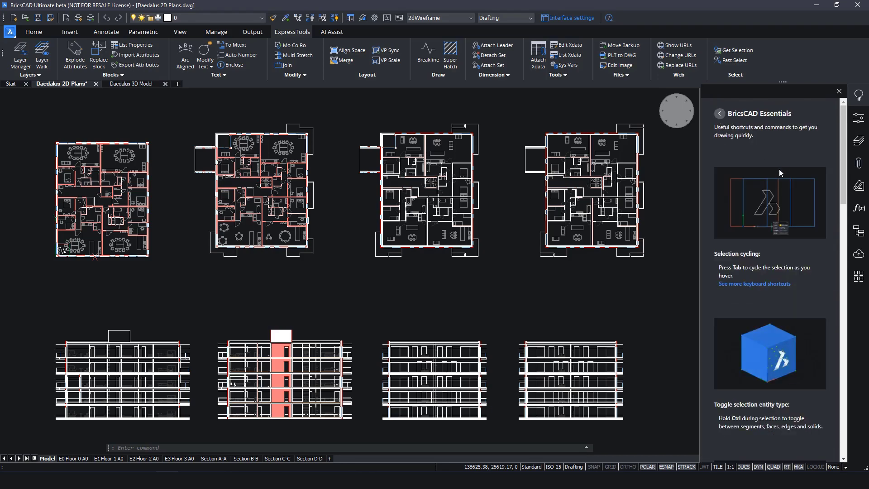
pyautogui.moveTo(843, 170); pyautogui.dragTo(838, 213)
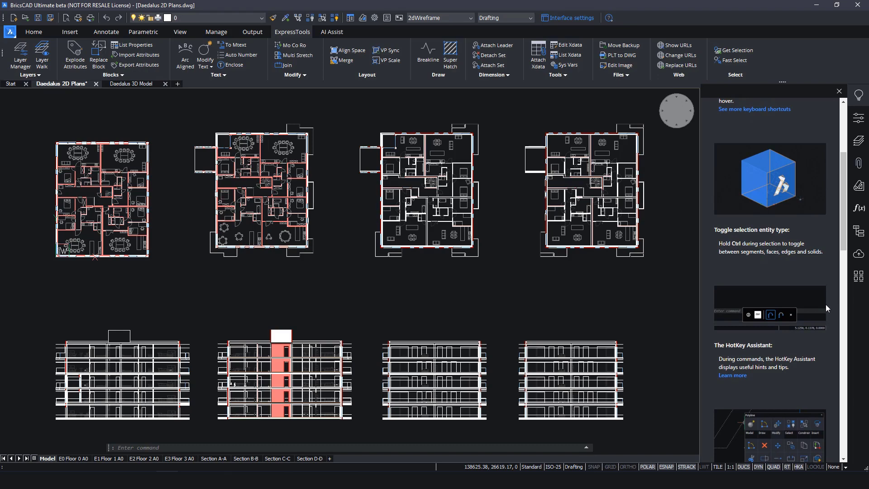
pyautogui.scroll(-3, 825, 304)
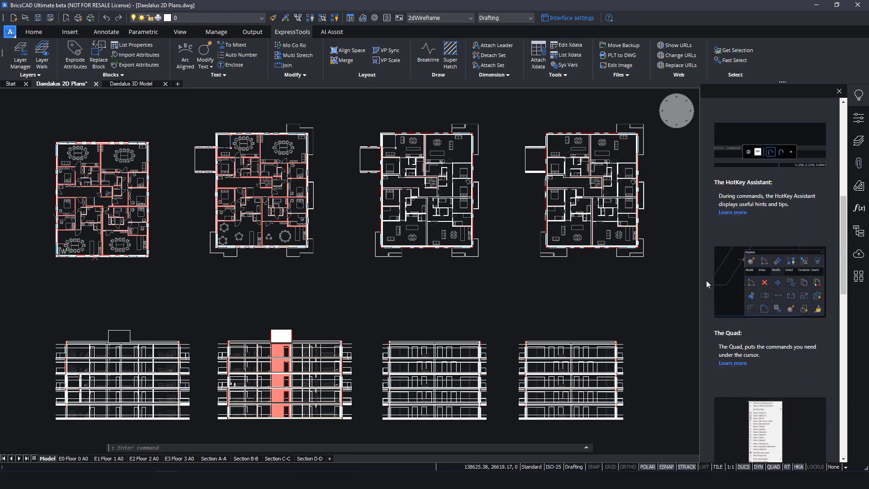
# Read the Hotkey Assistant and Drawing Explorer tips in detail.
pyautogui.click(729, 213)
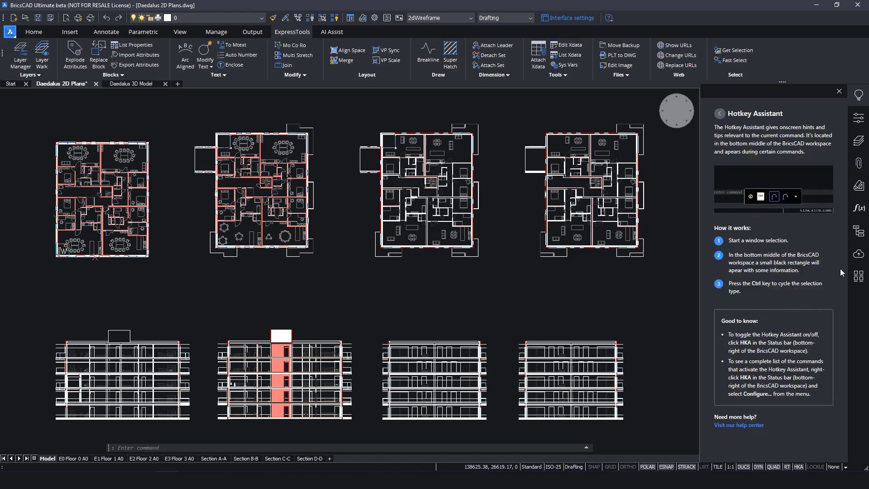
pyautogui.click(719, 113)
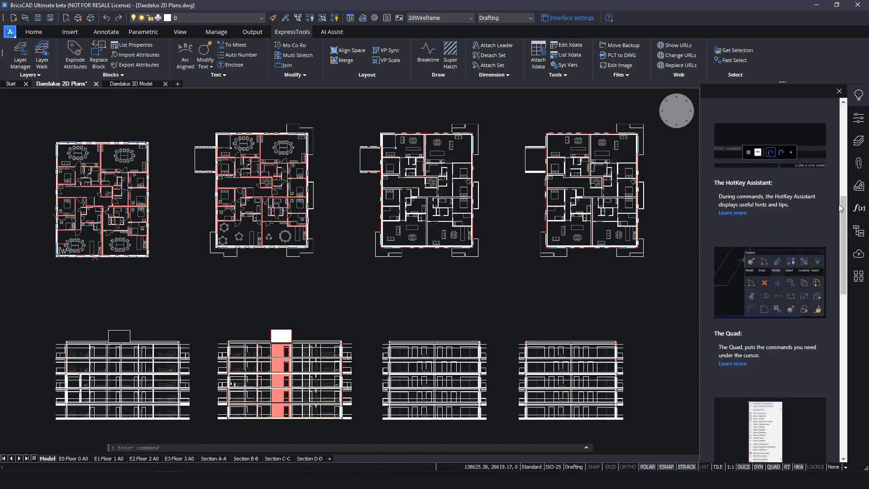
pyautogui.moveTo(843, 217); pyautogui.dragTo(843, 306)
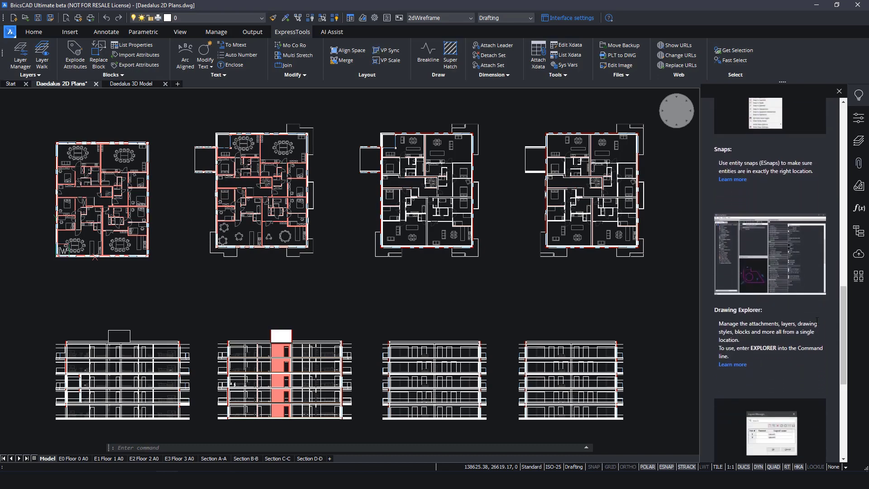
pyautogui.click(734, 364)
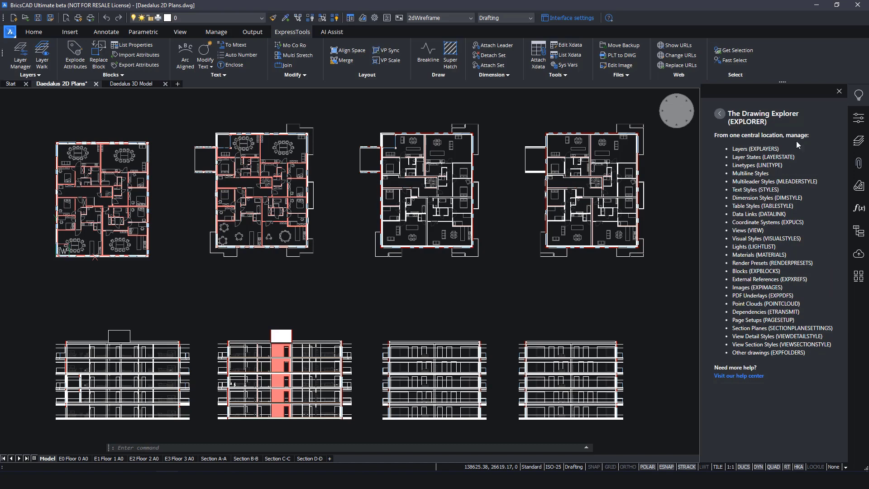
pyautogui.click(720, 117)
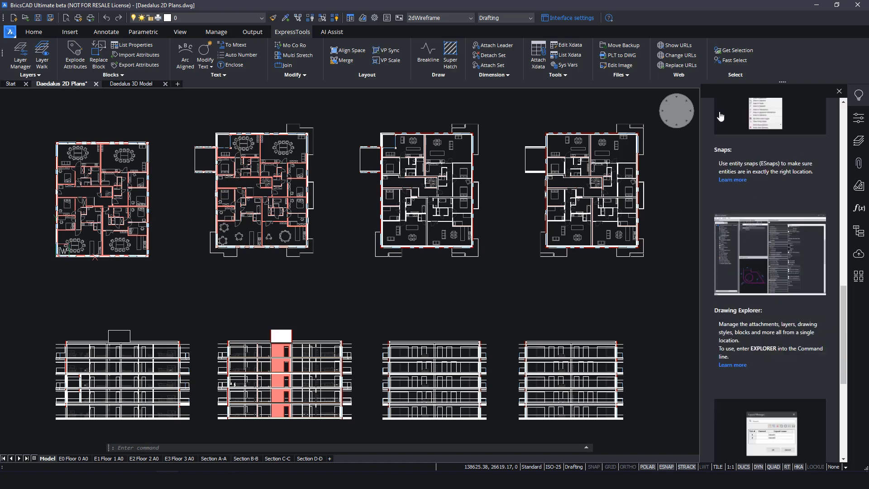
# Go back to the Welcome page, skim the CAD basics guide, and open the V23 CONNECT tip.
pyautogui.click(797, 197)
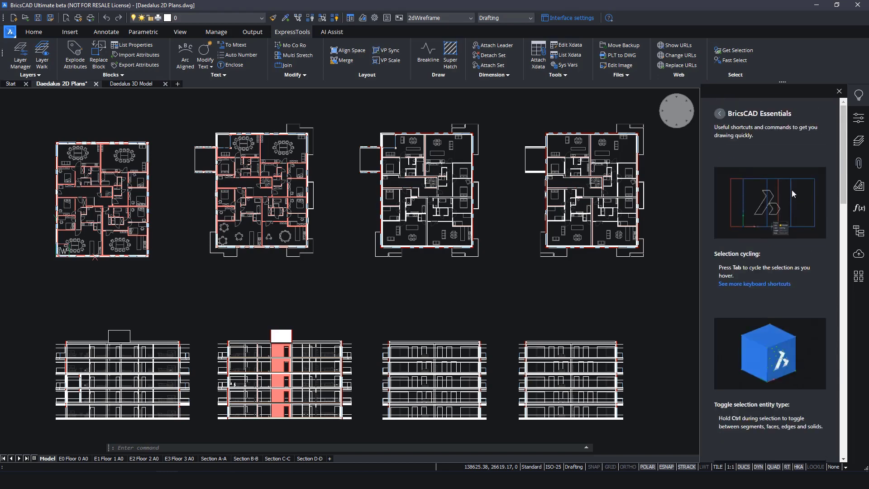
pyautogui.click(719, 113)
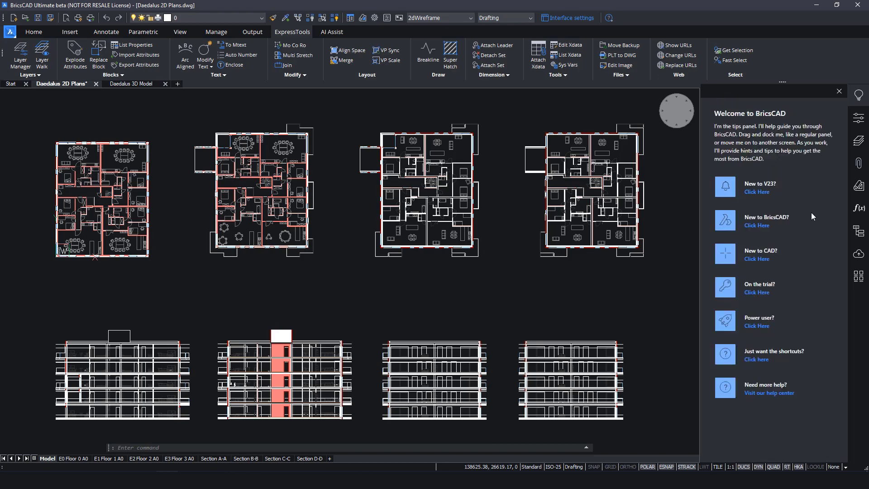
pyautogui.click(762, 261)
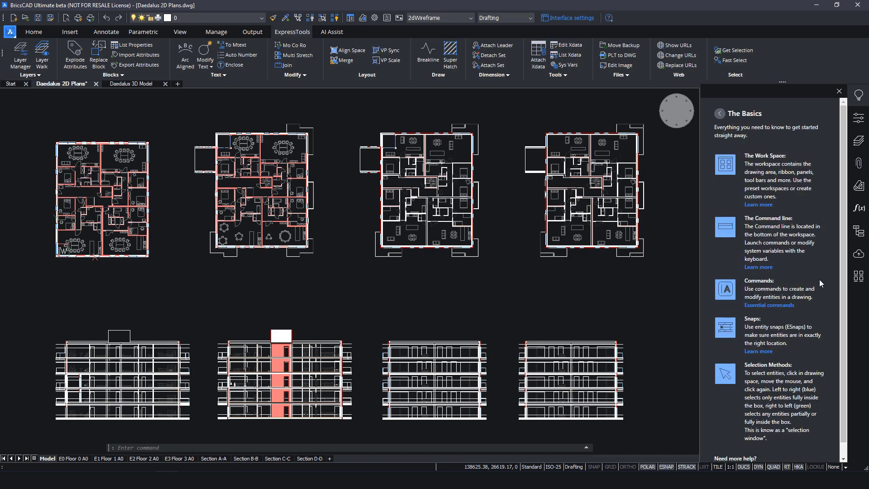
pyautogui.click(720, 114)
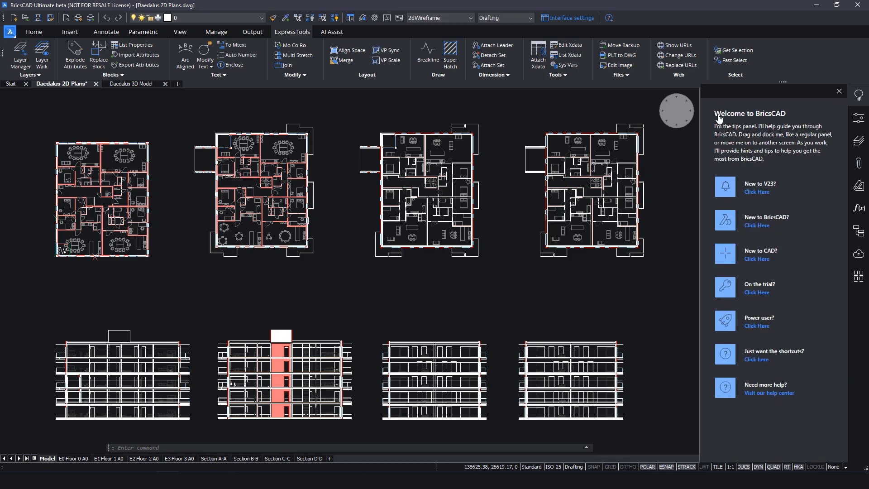
pyautogui.click(765, 194)
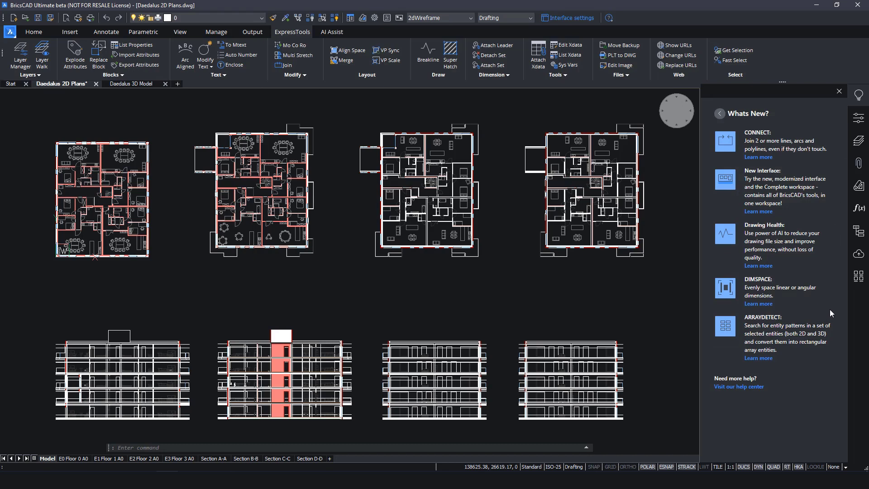
pyautogui.click(760, 157)
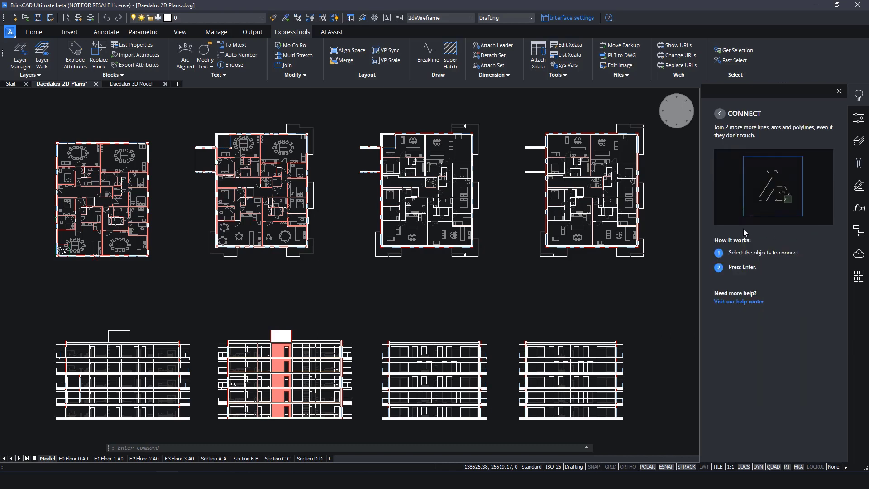
# Window-select the four circles and frame lines and join them with Connect from the Quad.
pyautogui.scroll(15, 95, 256)
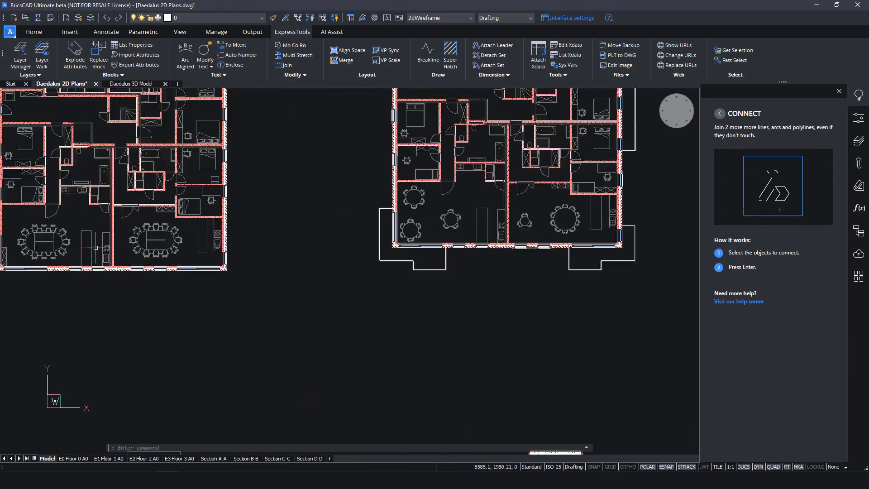
pyautogui.moveTo(309, 201); pyautogui.dragTo(337, 195, button='middle')
pyautogui.moveTo(184, 222)
pyautogui.mouseDown()
pyautogui.moveTo(231, 230)
pyautogui.moveTo(288, 306)
pyautogui.moveTo(331, 336)
pyautogui.moveTo(392, 339)
pyautogui.moveTo(481, 302)
pyautogui.moveTo(497, 270)
pyautogui.moveTo(509, 224)
pyautogui.moveTo(497, 168)
pyautogui.moveTo(450, 143)
pyautogui.mouseUp()
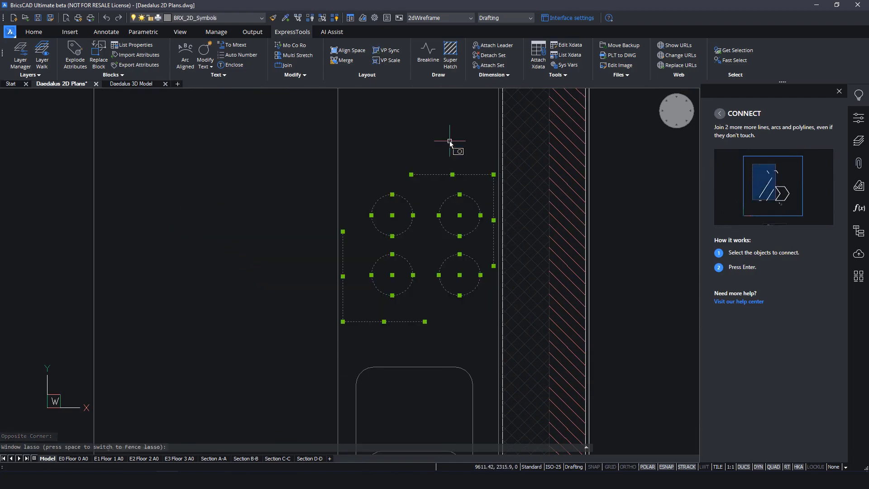
pyautogui.moveTo(455, 161)
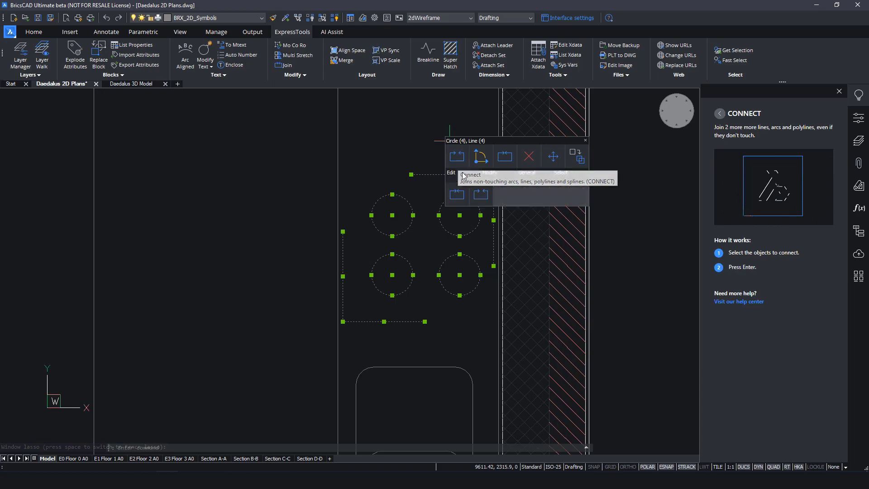
pyautogui.moveTo(506, 178)
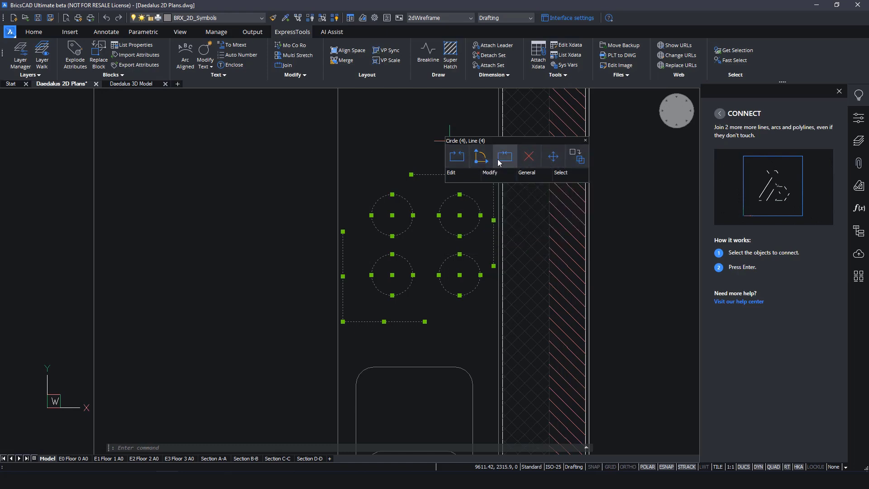
pyautogui.click(462, 160)
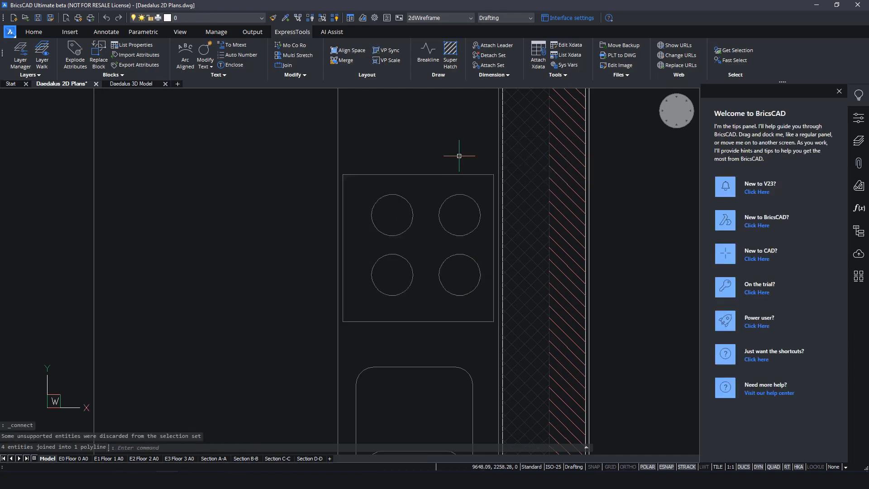
pyautogui.moveTo(472, 173)
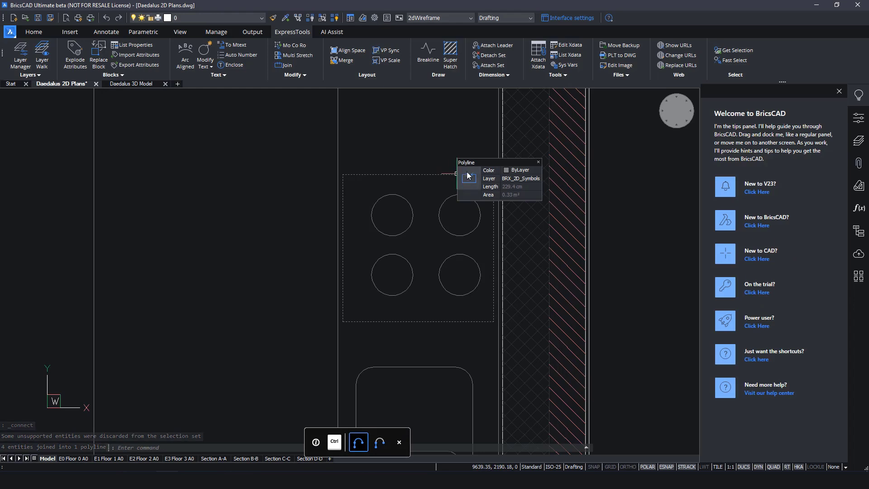
# Check the joined closed polyline in the Properties panel, then clear the selection.
pyautogui.click(865, 126)
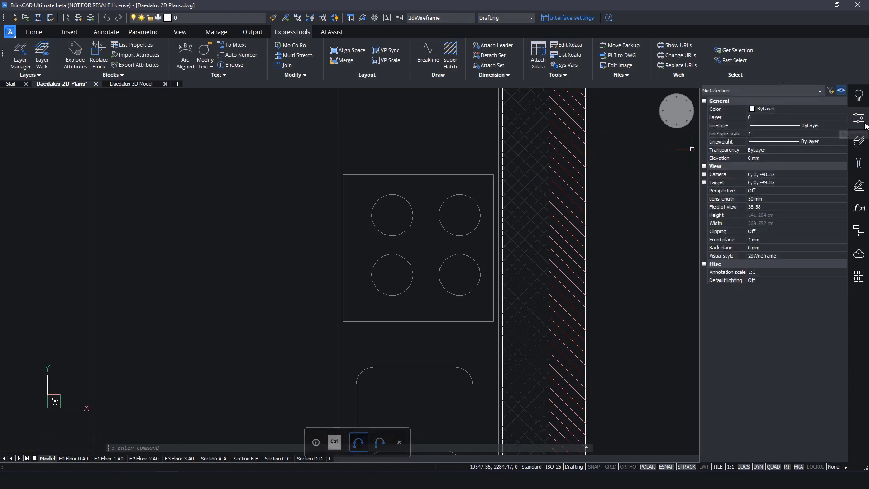
pyautogui.click(462, 174)
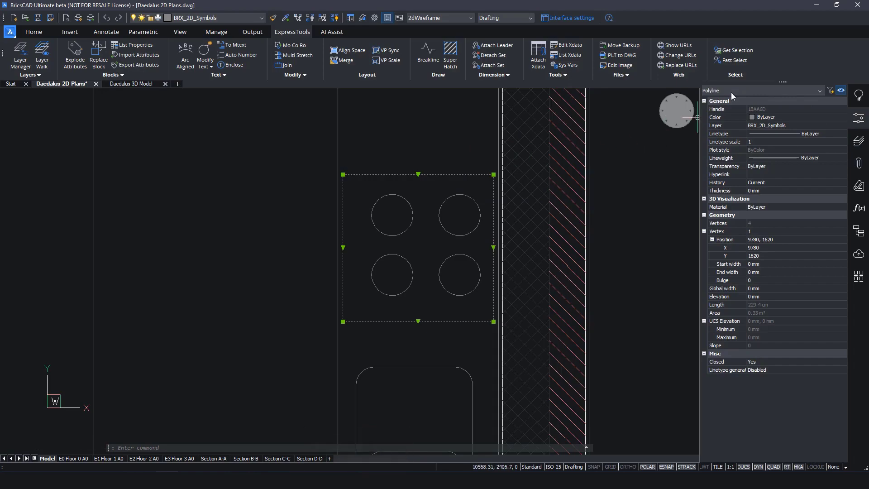
pyautogui.click(865, 124)
pyautogui.press('Escape')
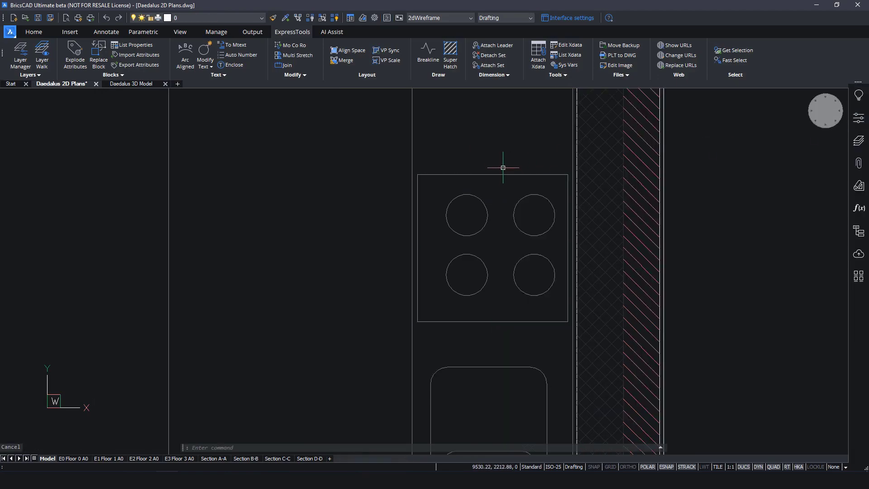
pyautogui.scroll(-8, 502, 165)
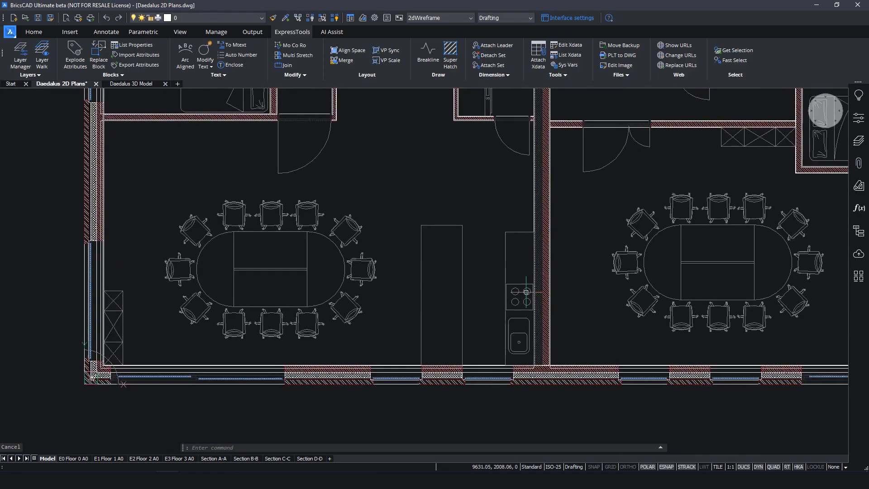
# Start Blockify and select the chair geometry as the source to match.
pyautogui.scroll(-3, 563, 203)
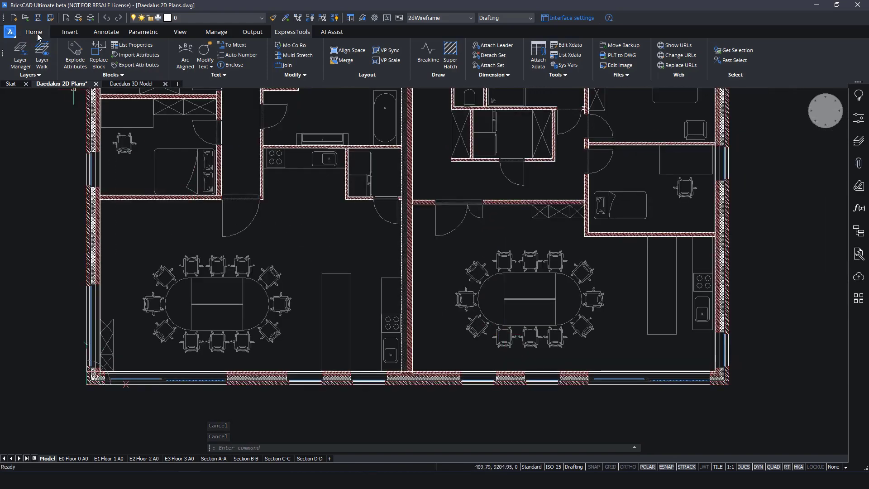
pyautogui.click(38, 35)
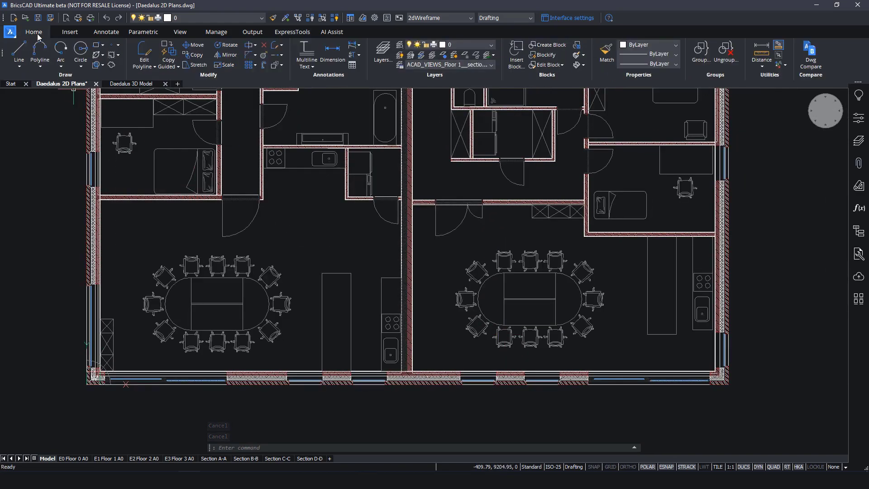
pyautogui.click(549, 56)
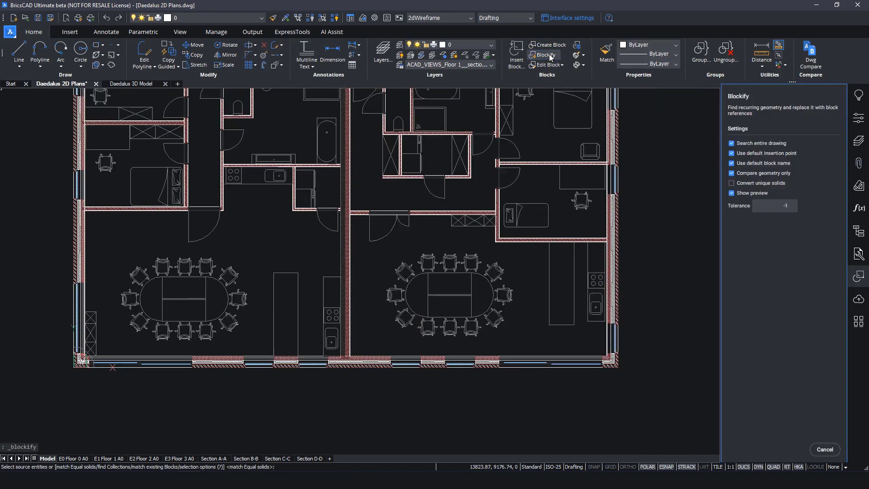
pyautogui.click(731, 143)
pyautogui.click(731, 153)
pyautogui.click(731, 143)
pyautogui.click(731, 153)
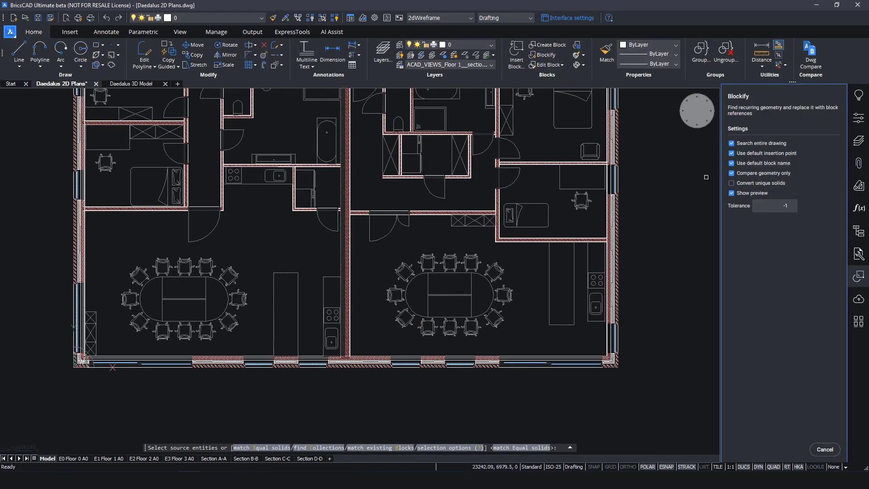
pyautogui.scroll(1, 403, 285)
pyautogui.scroll(4, 400, 276)
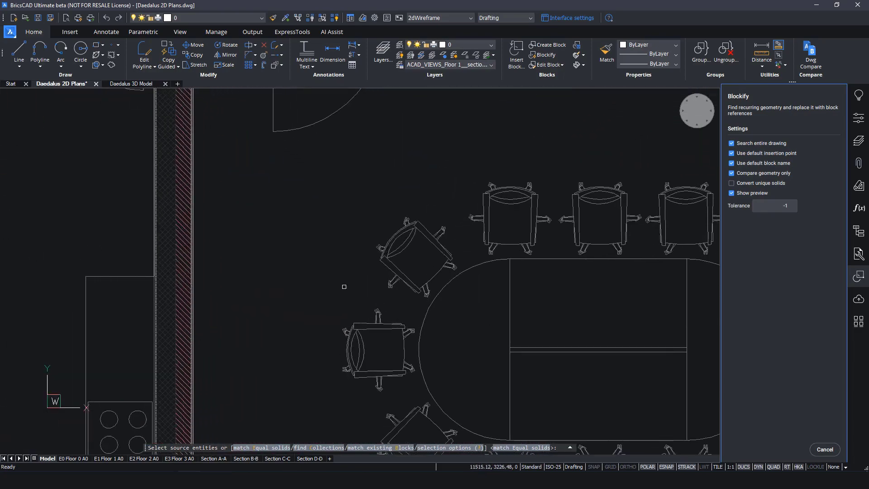
pyautogui.moveTo(306, 292)
pyautogui.mouseDown()
pyautogui.moveTo(461, 313)
pyautogui.moveTo(471, 280)
pyautogui.moveTo(415, 174)
pyautogui.moveTo(351, 141)
pyautogui.mouseUp()
pyautogui.press('Return')
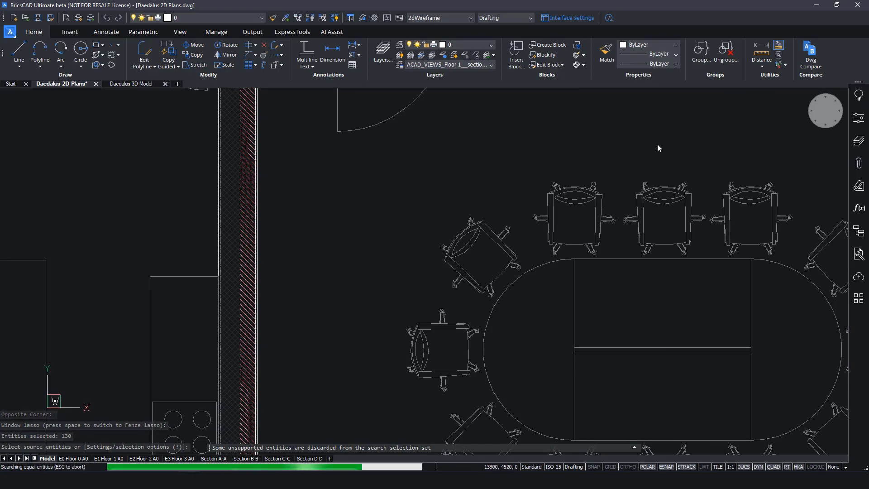
# Exclude the bedroom chair and two right-table chairs, replacing the other 82 with blocks.
pyautogui.scroll(-5, 579, 122)
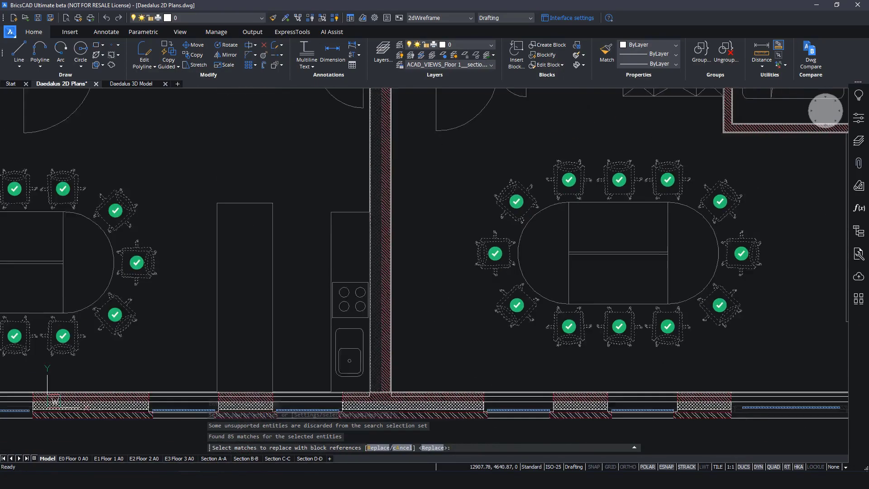
pyautogui.scroll(1, 525, 227)
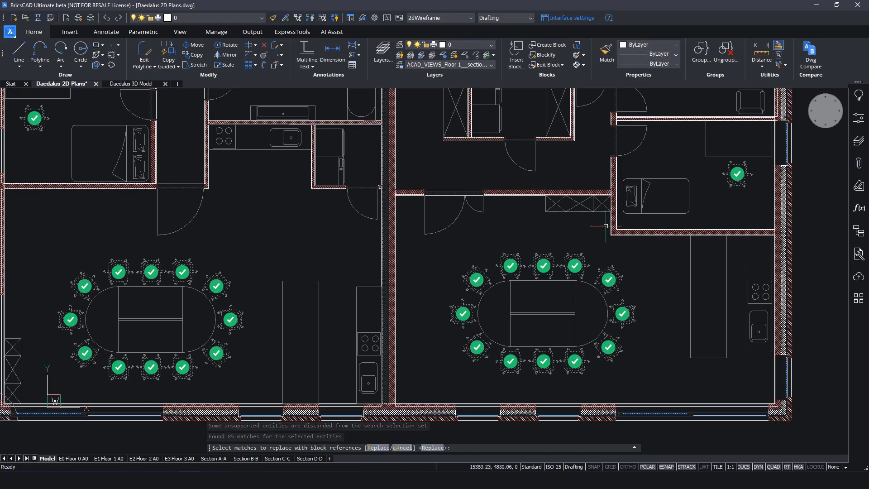
pyautogui.click(737, 176)
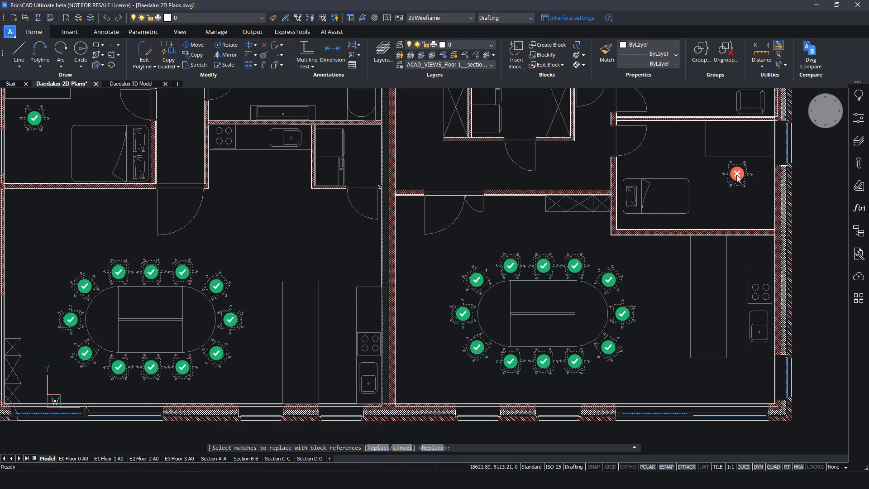
pyautogui.click(611, 281)
pyautogui.click(629, 316)
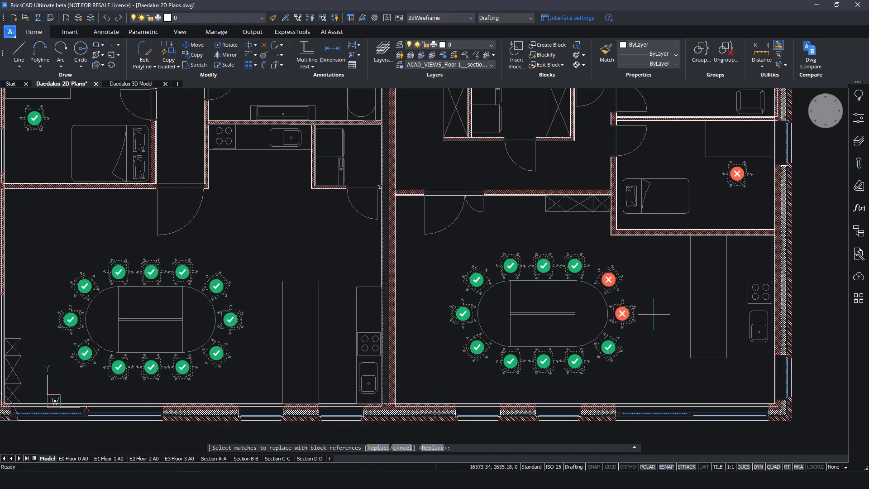
pyautogui.press('Return')
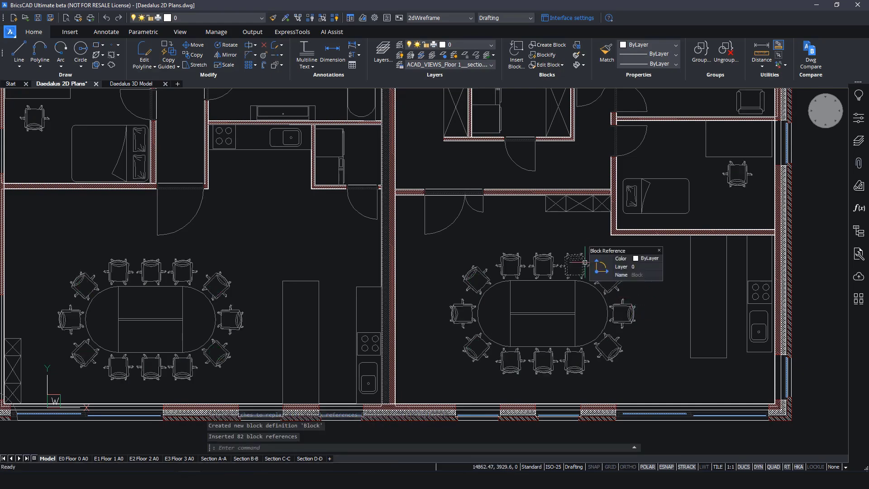
# Select all 82 chair blocks named Block with Select Similar and inspect them in Properties.
pyautogui.scroll(2, 584, 262)
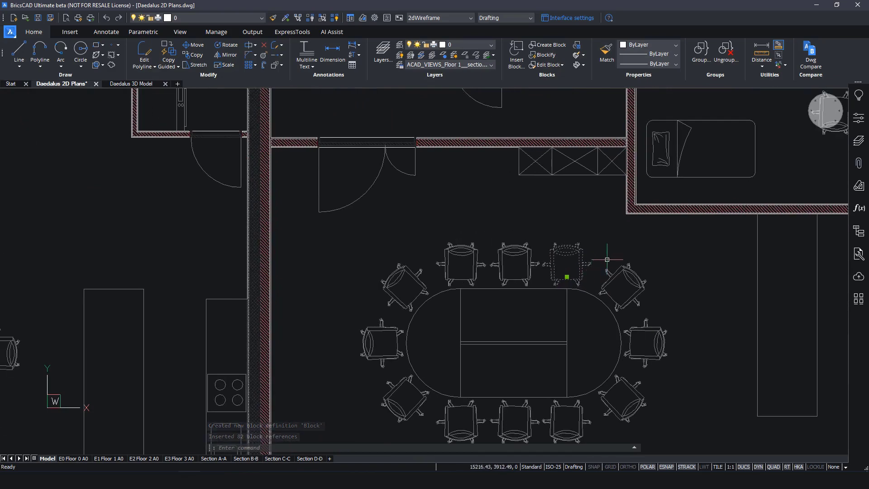
pyautogui.moveTo(585, 262); pyautogui.dragTo(569, 232, button='middle')
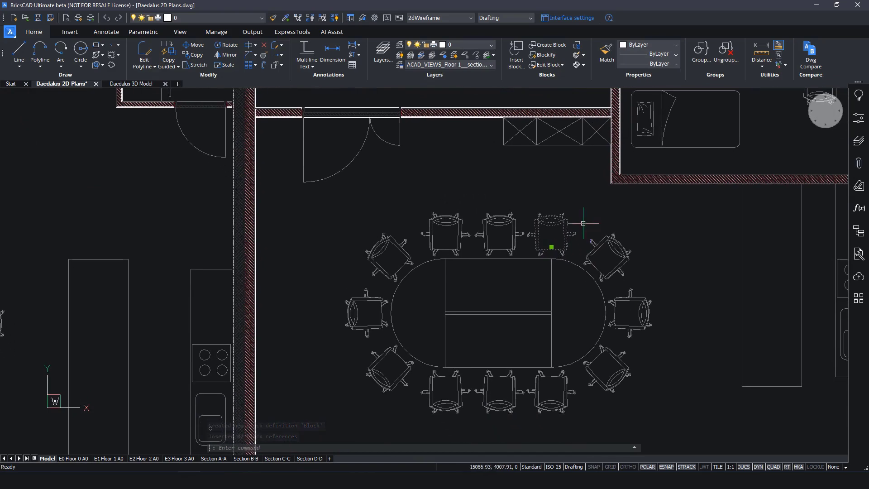
pyautogui.click(298, 22)
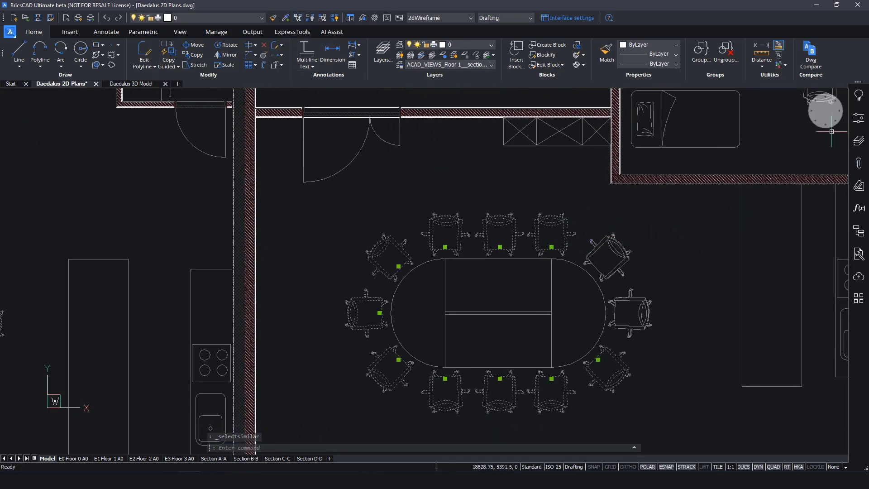
pyautogui.click(858, 118)
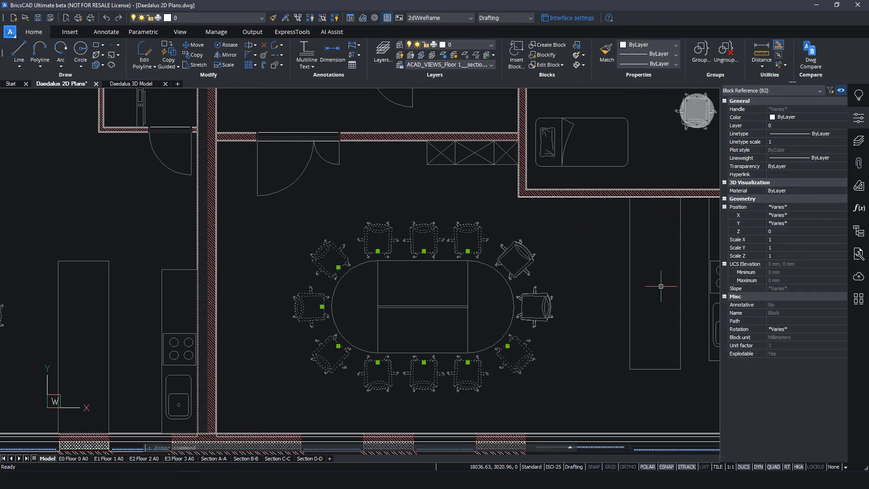
pyautogui.press('Escape')
pyautogui.press('Escape')
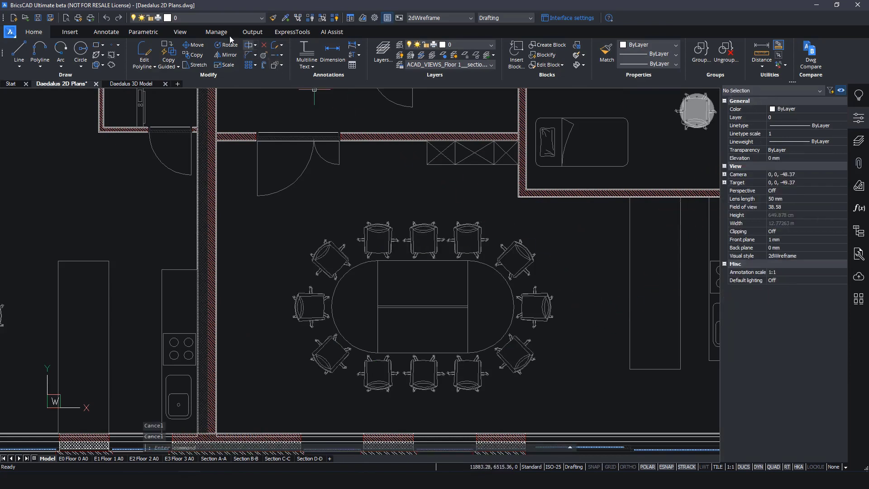
# Show the Manage ribbon tab and zoom in on the bedroom and bathroom area.
pyautogui.click(216, 31)
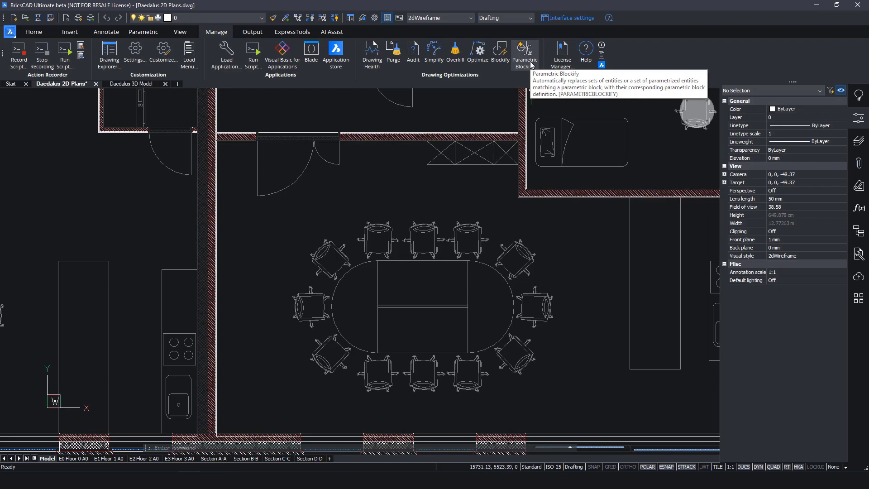
pyautogui.scroll(-6, 485, 264)
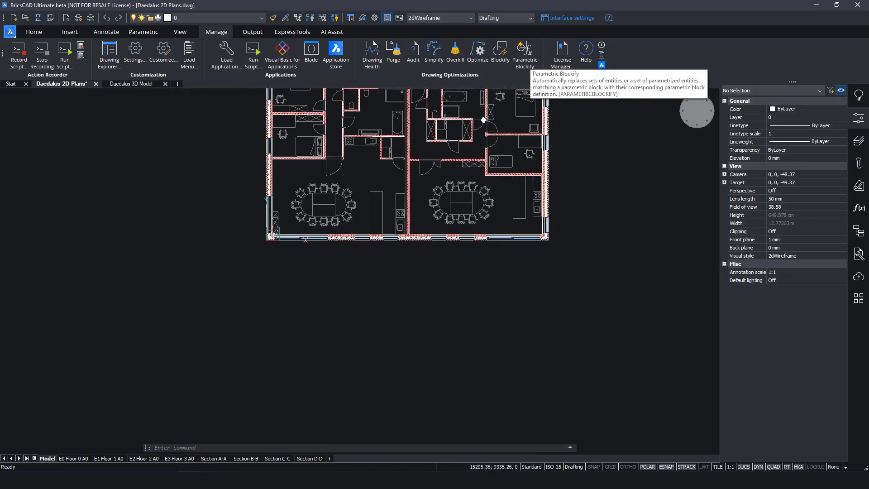
pyautogui.scroll(10, 486, 264)
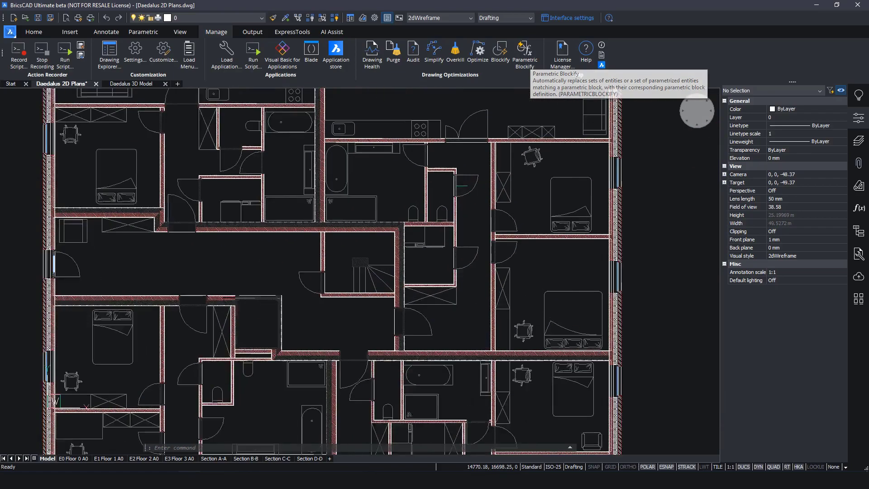
pyautogui.scroll(2, 475, 169)
# Switch the bathroom door's Swing to Closed and back to Open, leaving WallSide unchanged.
pyautogui.click(475, 170)
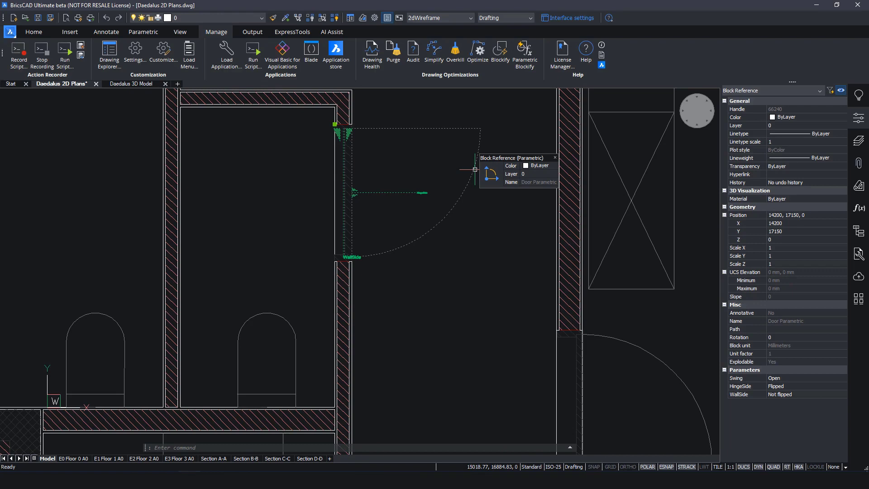
pyautogui.click(824, 378)
pyautogui.click(824, 378)
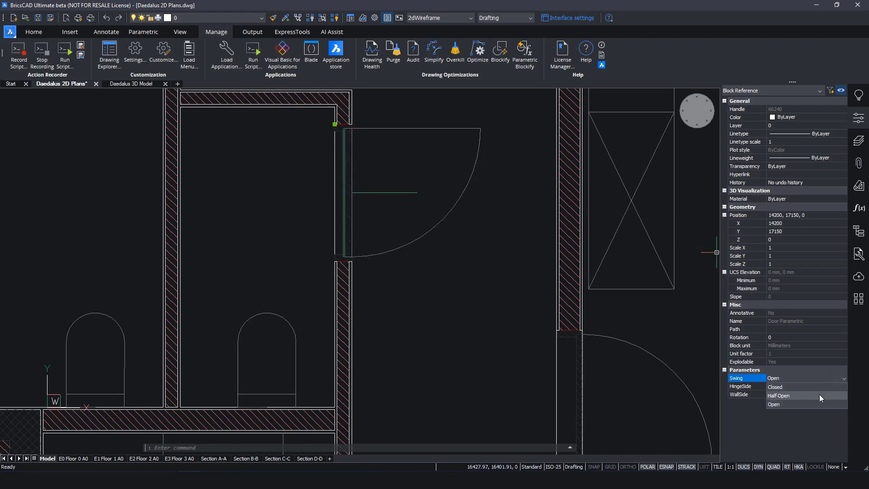
pyautogui.click(819, 387)
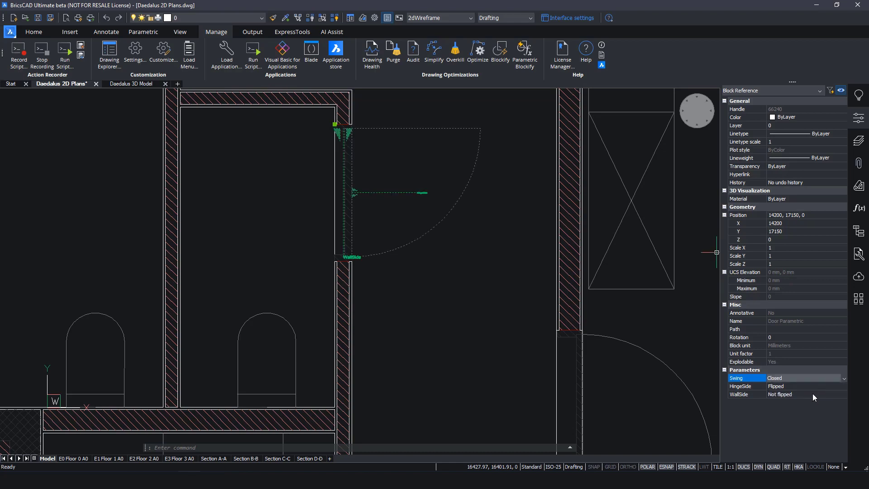
pyautogui.click(812, 395)
pyautogui.click(813, 394)
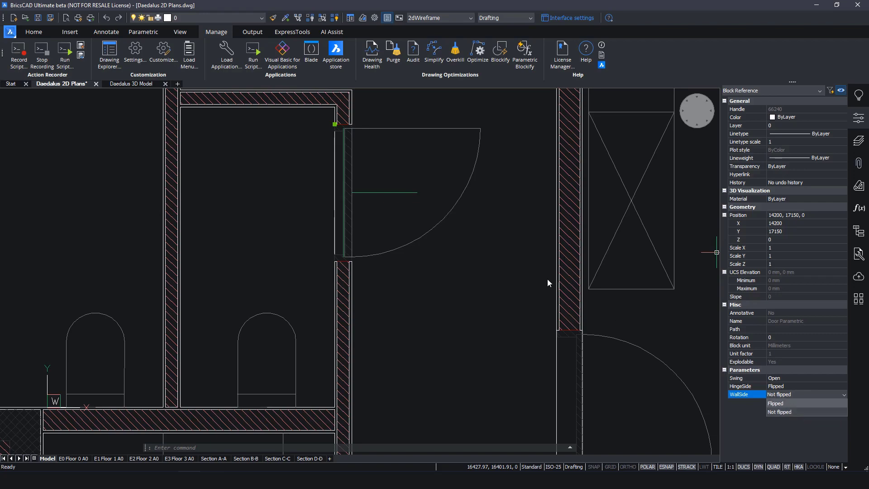
pyautogui.click(490, 269)
pyautogui.press('Escape')
pyautogui.press('Escape')
pyautogui.press('Escape')
# Frame the bathroom door and start Parametric Blockify.
pyautogui.scroll(-2, 490, 268)
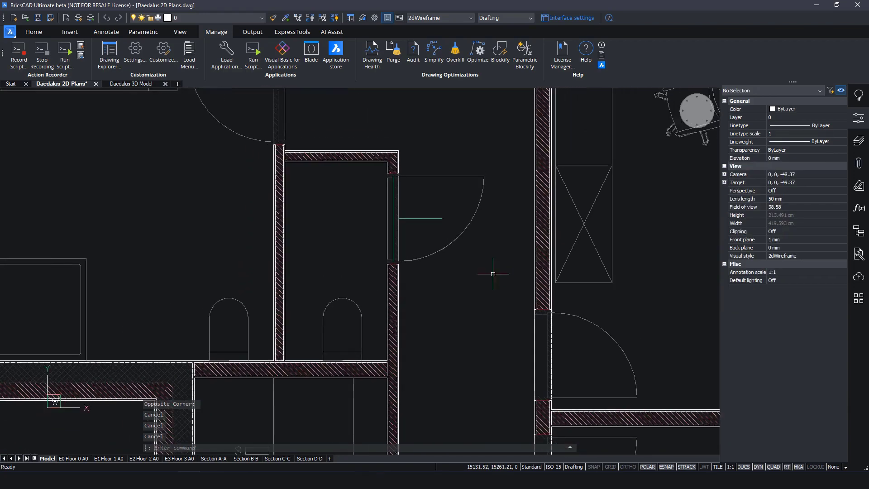
pyautogui.scroll(-2, 481, 287)
pyautogui.moveTo(481, 287); pyautogui.dragTo(455, 243, button='middle')
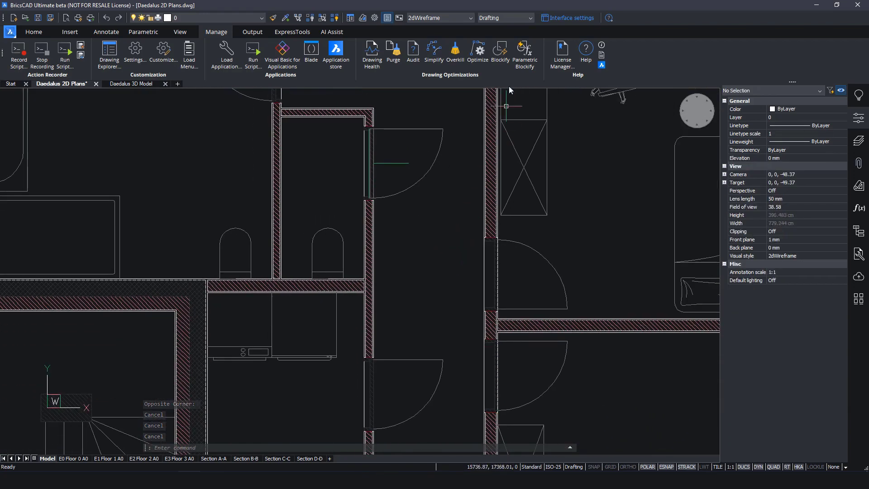
pyautogui.click(524, 52)
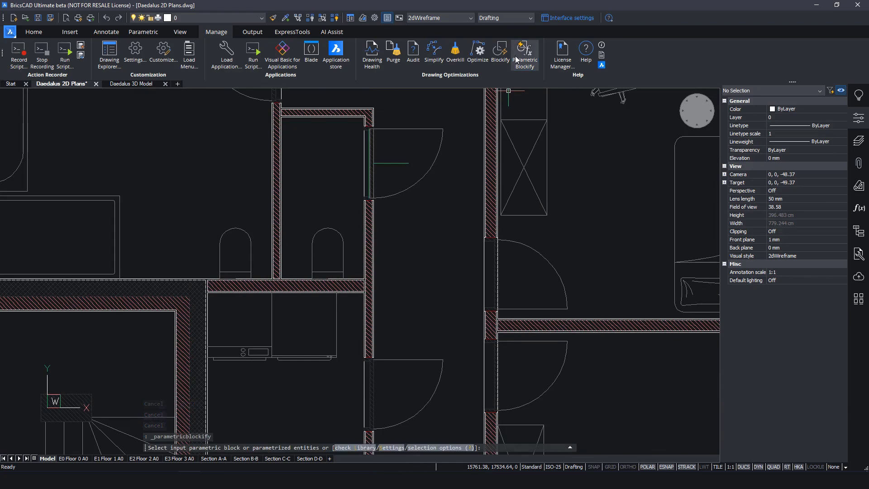
# Blockify every door matching the bathroom door as a parametric door, then inspect the converted doors.
pyautogui.click(429, 167)
pyautogui.press('Return')
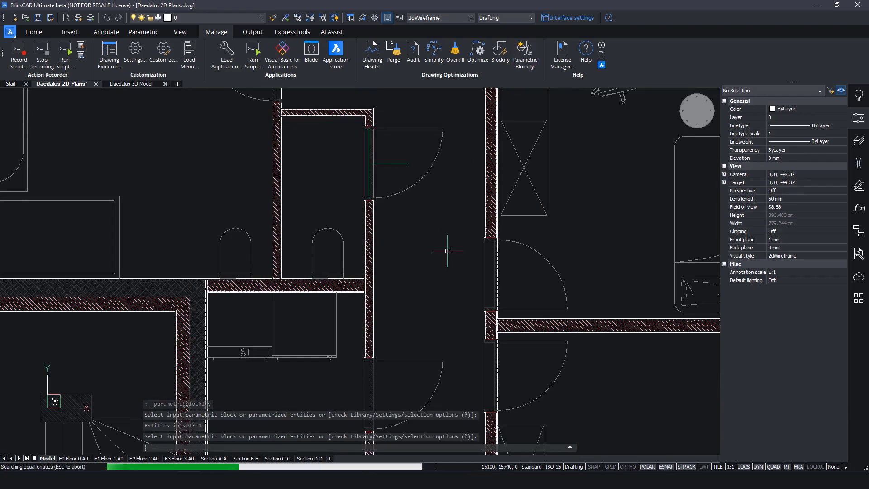
pyautogui.scroll(-2, 434, 286)
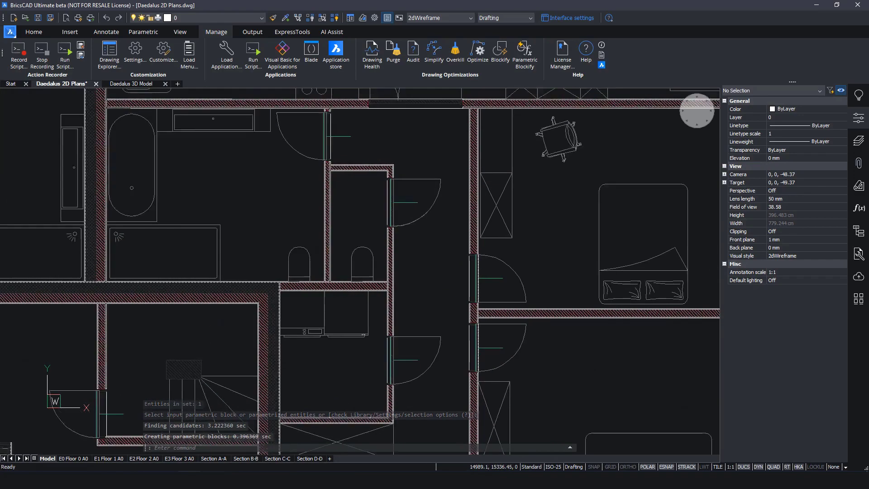
pyautogui.scroll(-3, 394, 300)
pyautogui.moveTo(393, 301)
pyautogui.mouseDown(button='middle')
pyautogui.moveTo(438, 161)
pyautogui.moveTo(433, 187)
pyautogui.mouseUp(button='middle')
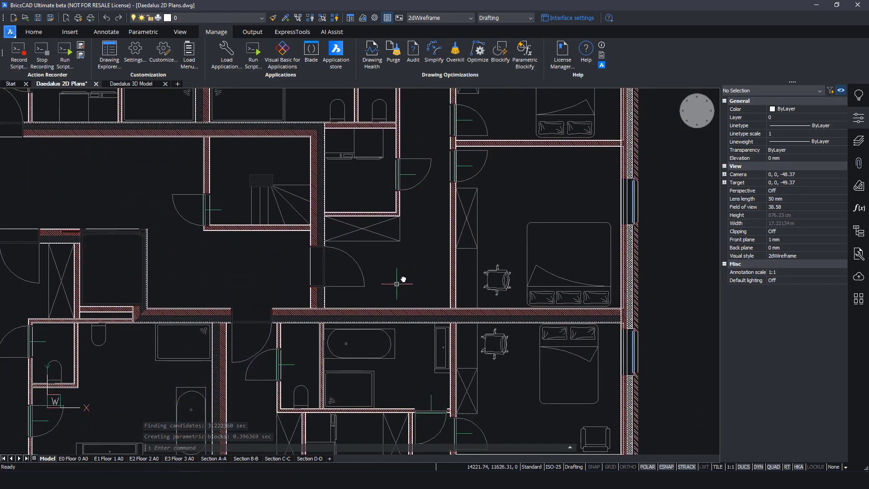
pyautogui.moveTo(407, 273)
pyautogui.mouseDown(button='middle')
pyautogui.moveTo(550, 161)
pyautogui.moveTo(448, 226)
pyautogui.moveTo(435, 258)
pyautogui.mouseUp(button='middle')
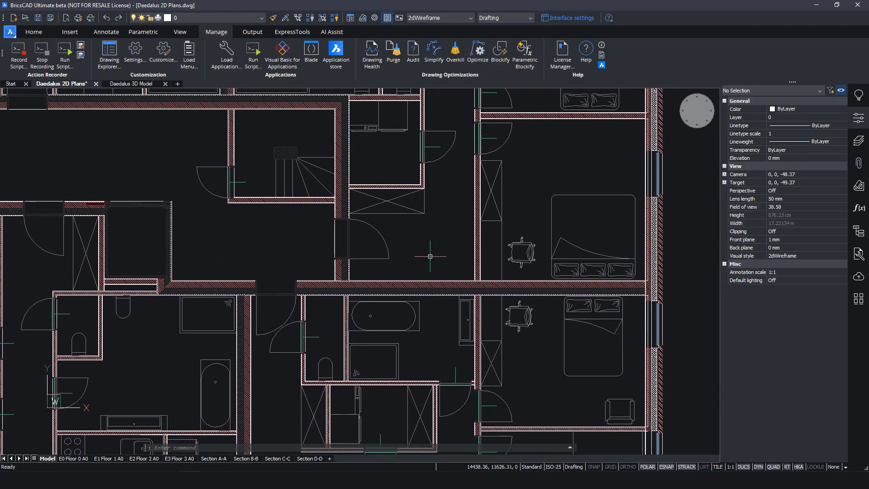
# Zoom to extents to show all plans and collapse the Properties panel.
pyautogui.middleClick(430, 256)
pyautogui.middleClick(430, 256)
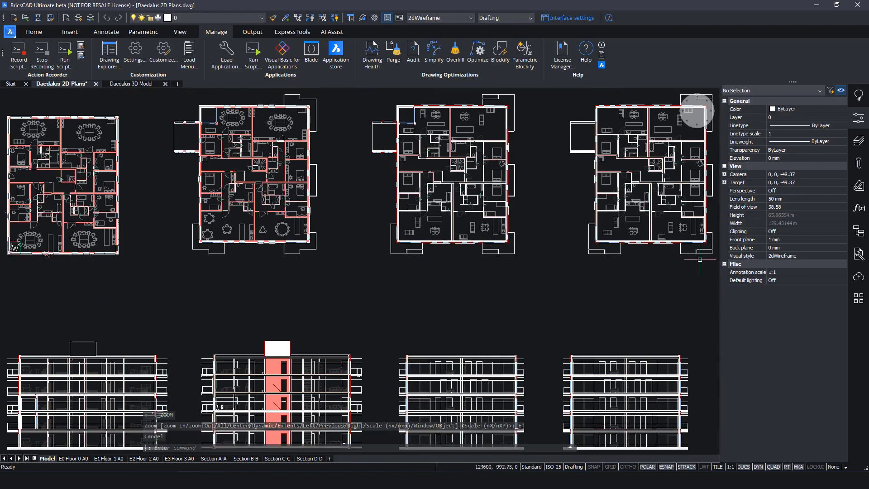
pyautogui.click(859, 117)
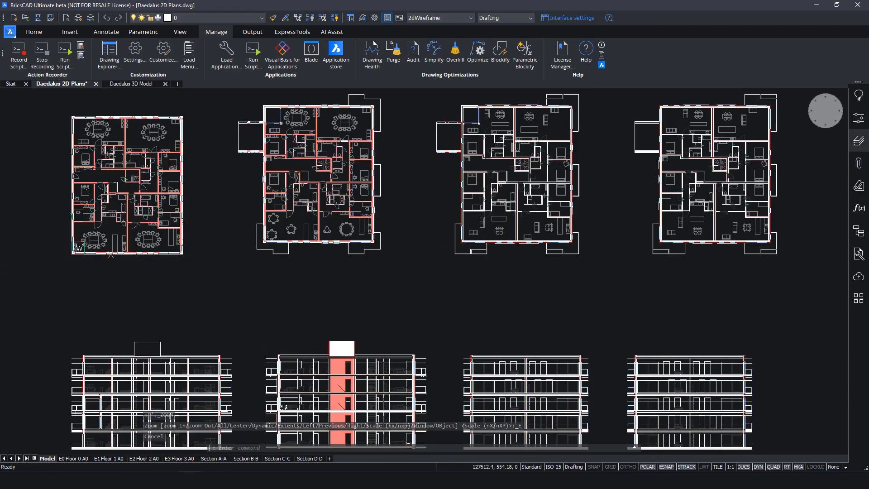
pyautogui.click(783, 256)
pyautogui.press('Escape')
# Sign up for the usage data program via AI Assist's Manage Usage Data option.
pyautogui.click(332, 32)
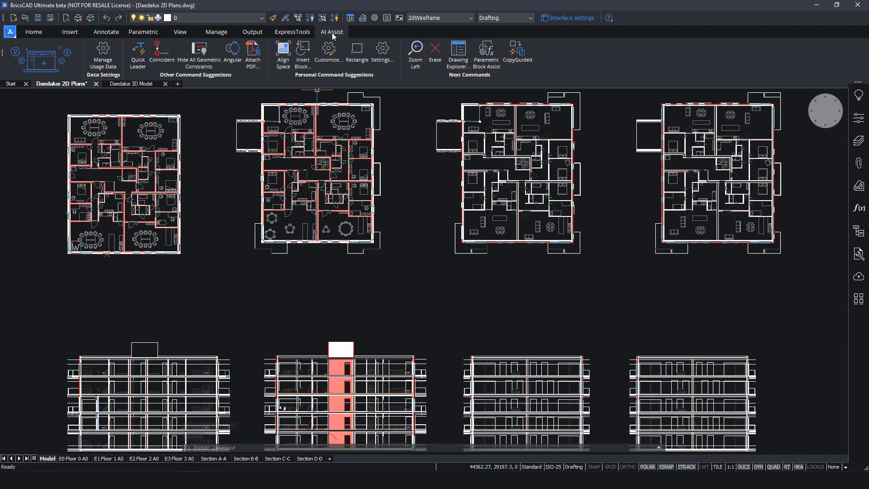
pyautogui.click(112, 60)
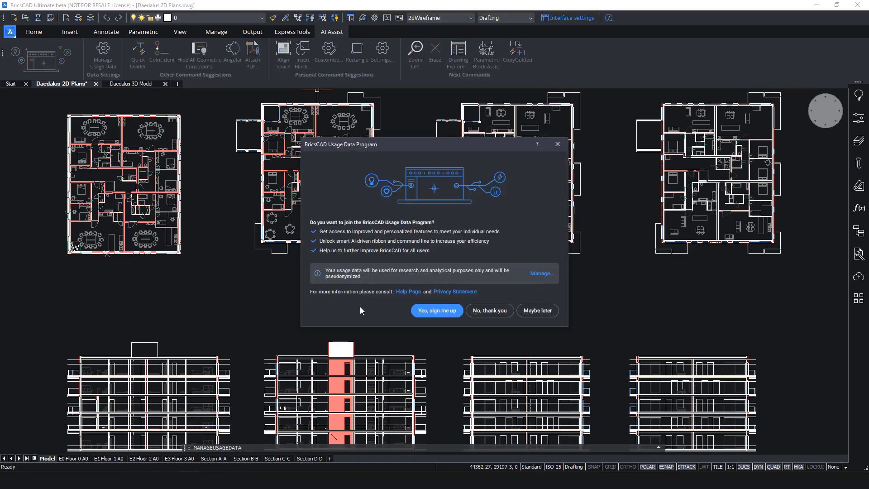
pyautogui.click(429, 312)
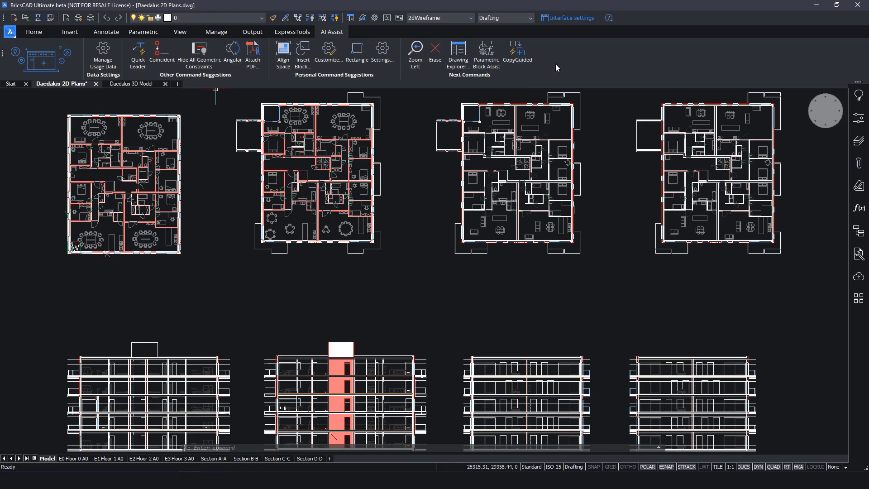
# Apply the Modern layout with Dark theme, Floating panel system and the menu bar shown.
pyautogui.click(570, 18)
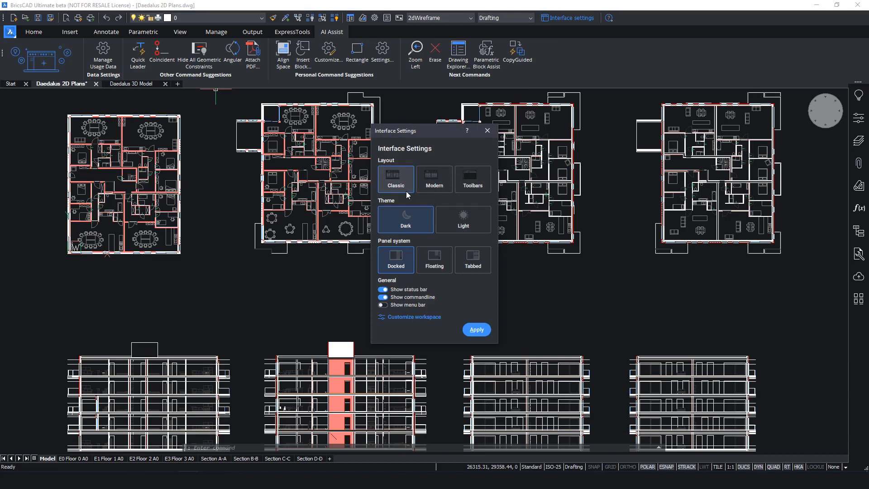
pyautogui.click(430, 189)
pyautogui.click(449, 229)
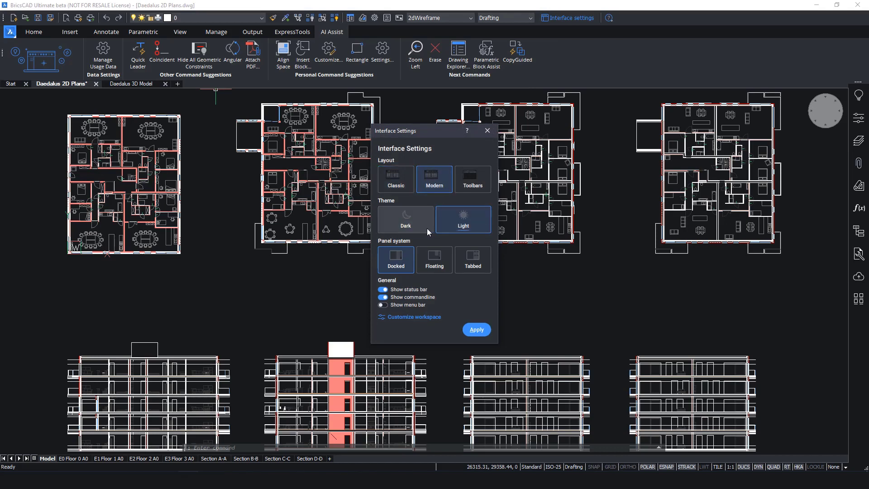
pyautogui.click(427, 228)
pyautogui.click(429, 267)
pyautogui.click(383, 305)
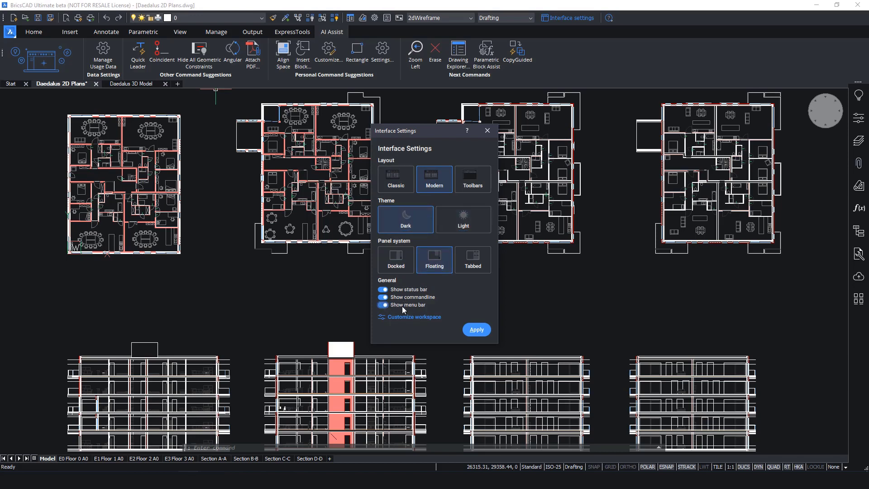
pyautogui.click(475, 329)
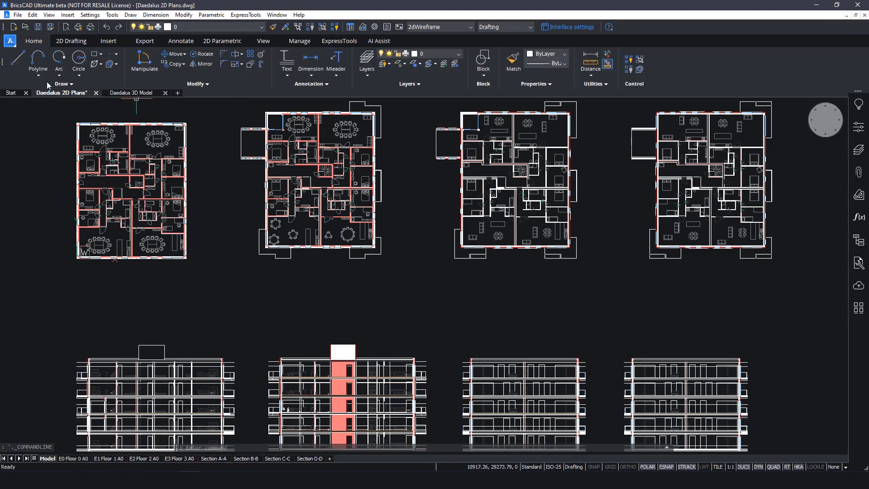
# Show the 2D Drafting ribbon and browse its Line and Polygon dropdown options.
pyautogui.click(83, 40)
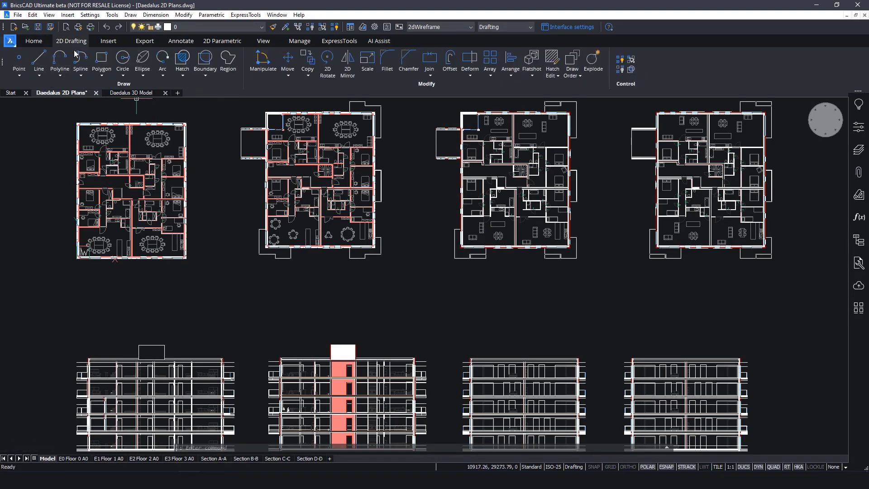
pyautogui.click(39, 77)
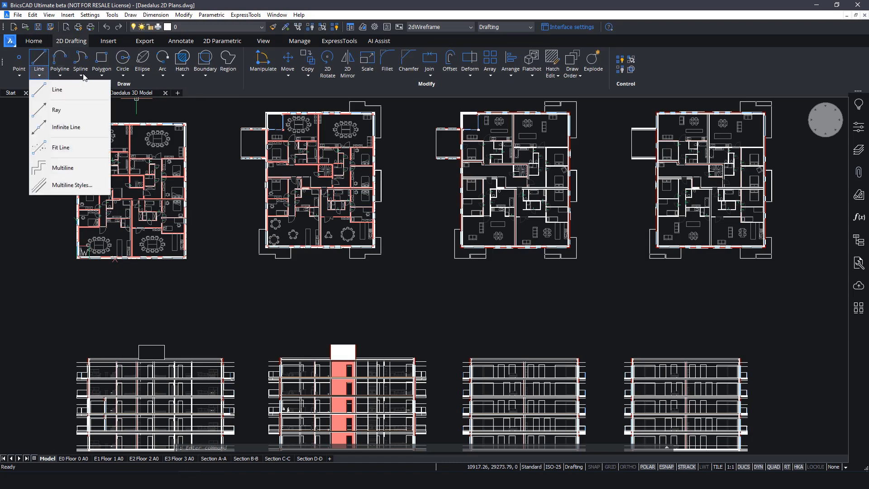
pyautogui.click(106, 78)
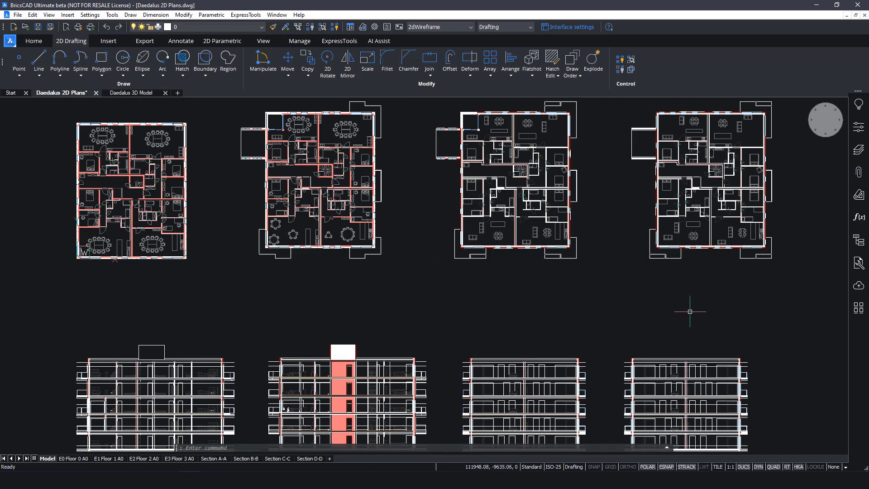
# Select all entities to review their properties, then clear the selection and close Properties.
pyautogui.hotkey('ctrl', 'a')
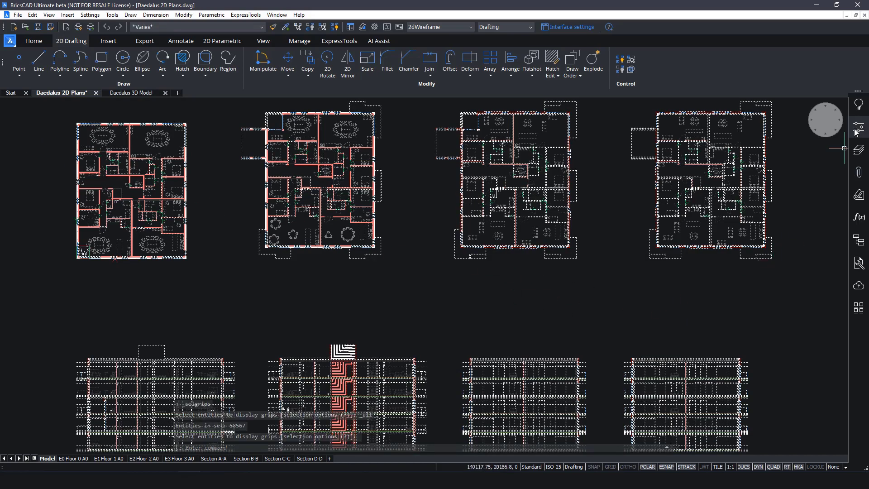
pyautogui.hotkey('ctrl', '1')
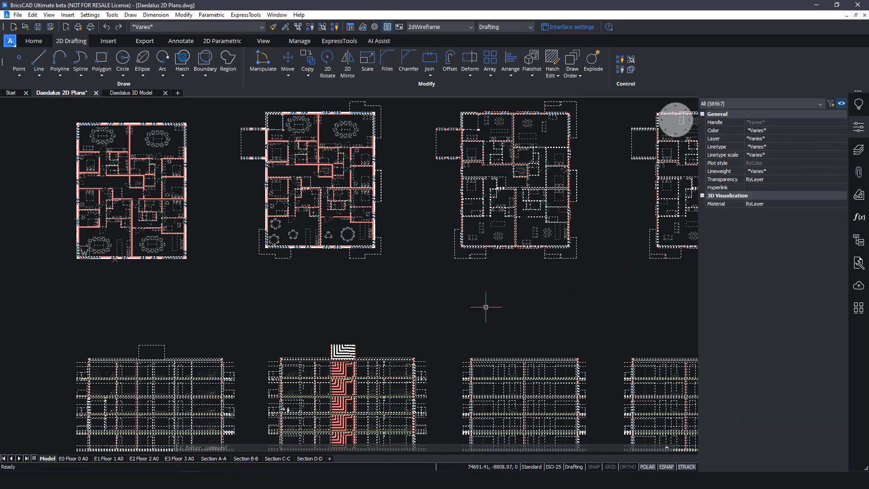
pyautogui.press('Escape')
pyautogui.press('Escape')
pyautogui.click(856, 128)
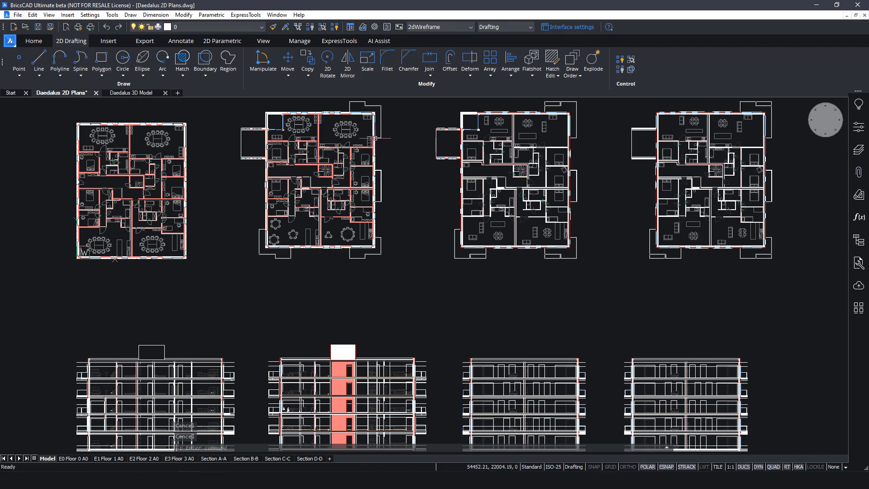
# Switch to the Daedalus 3D Model drawing, set the Modeling workspace, and zoom toward a balcony end.
pyautogui.click(146, 92)
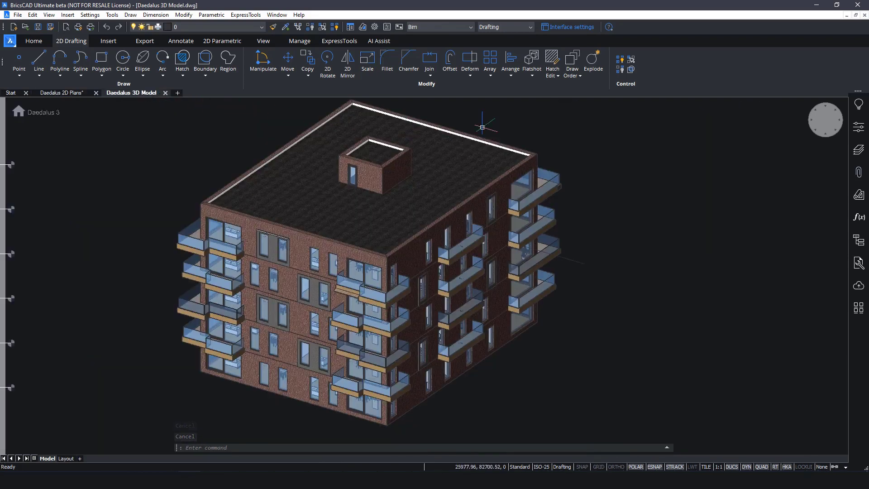
pyautogui.click(524, 27)
pyautogui.click(517, 47)
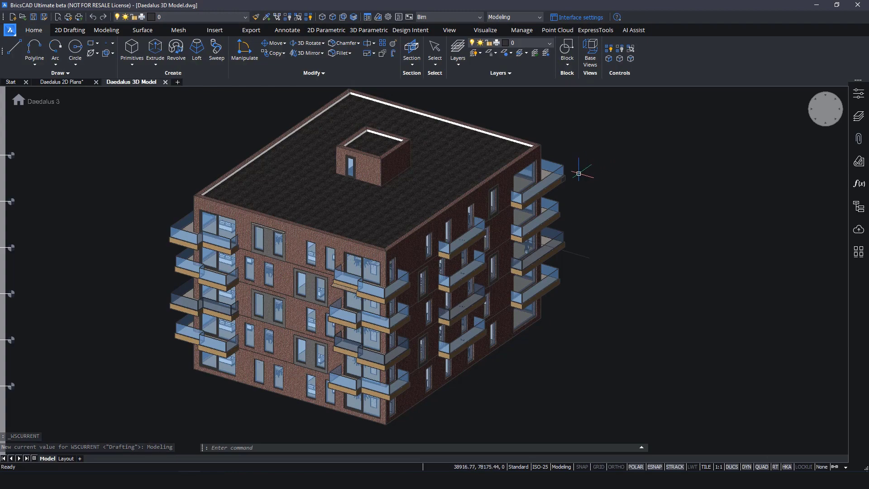
pyautogui.scroll(10, 565, 177)
pyautogui.scroll(5, 548, 155)
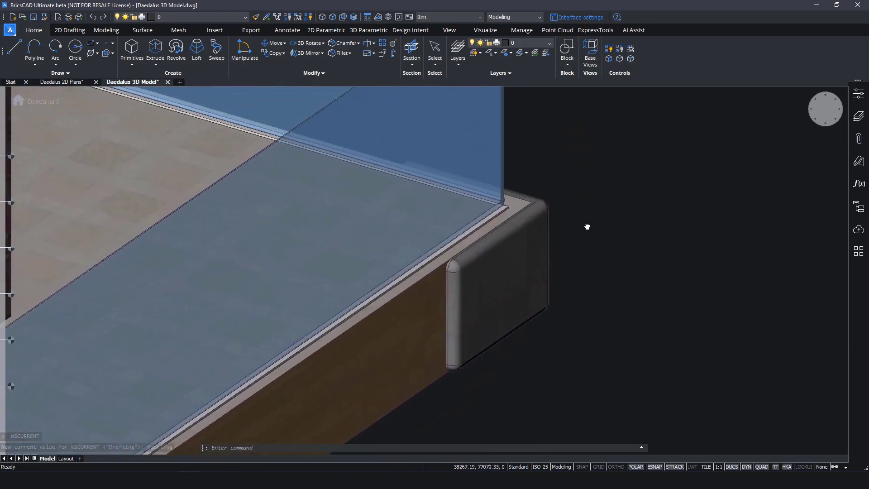
# Select the balcony's rounded end piece and show the BricsCAD tool palette.
pyautogui.click(549, 253)
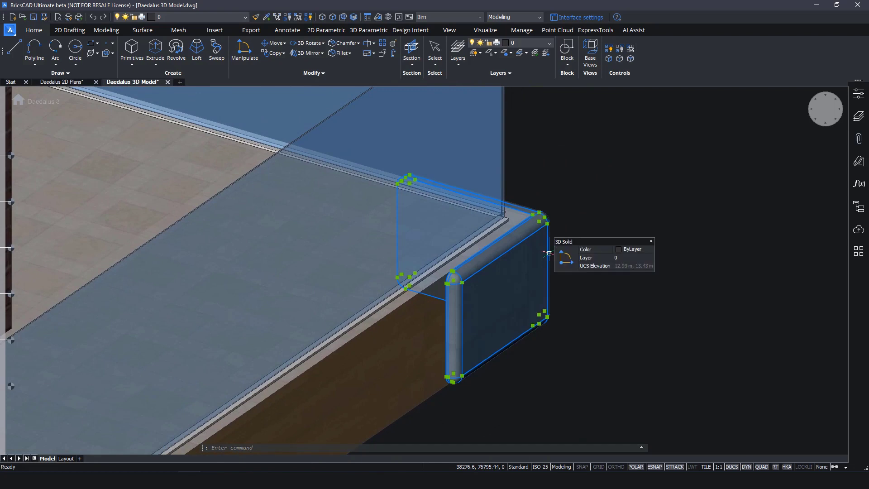
pyautogui.click(858, 252)
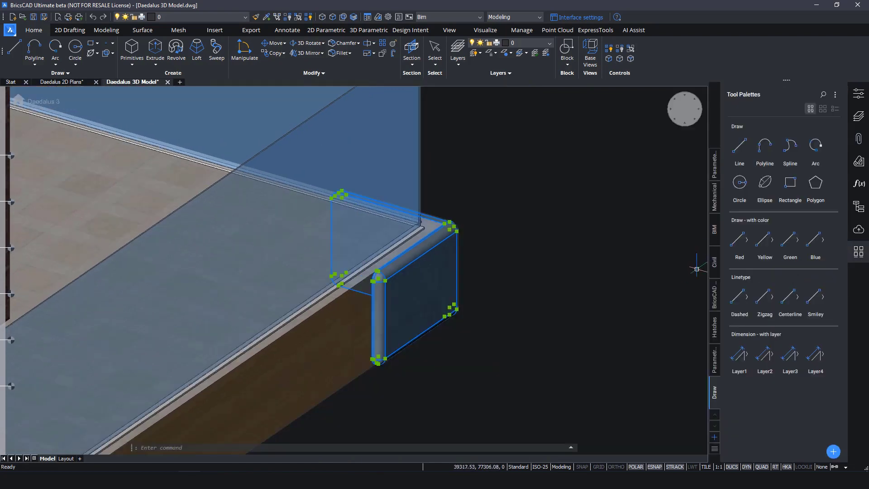
pyautogui.click(714, 295)
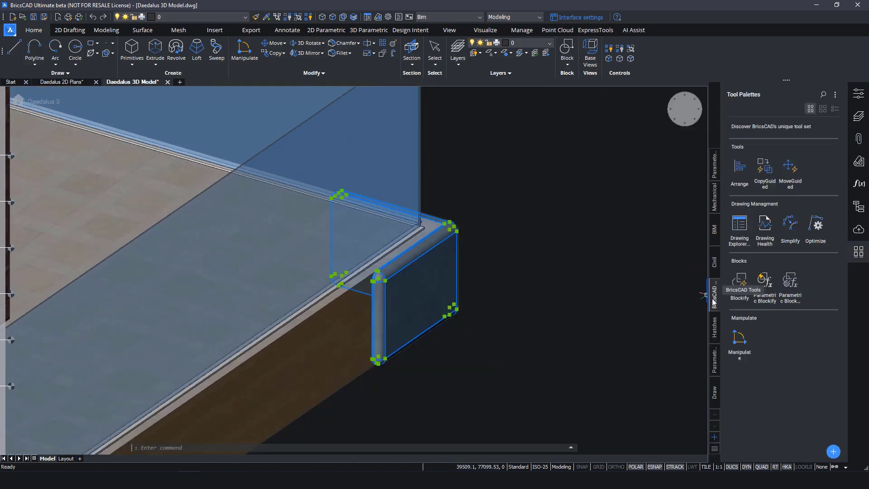
# Run CopyGuided on the end piece, trying Manual, Reset and Automatic source faces, then cancel.
pyautogui.click(765, 172)
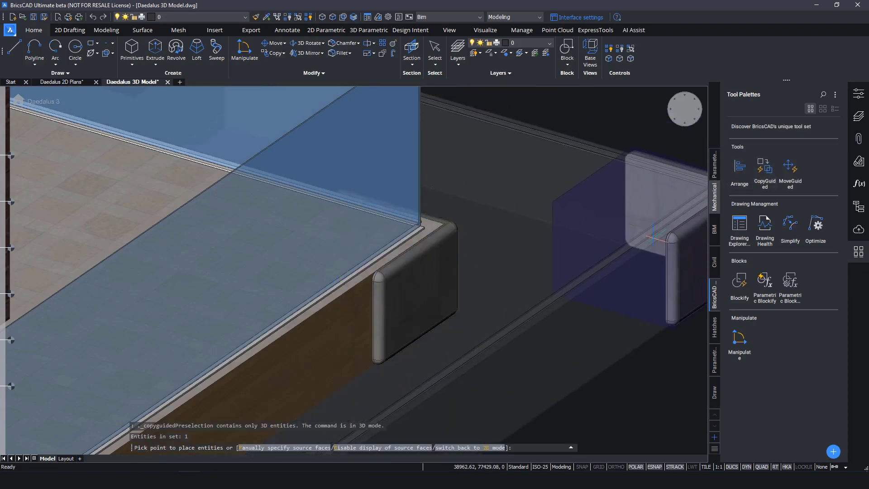
pyautogui.scroll(-5, 639, 248)
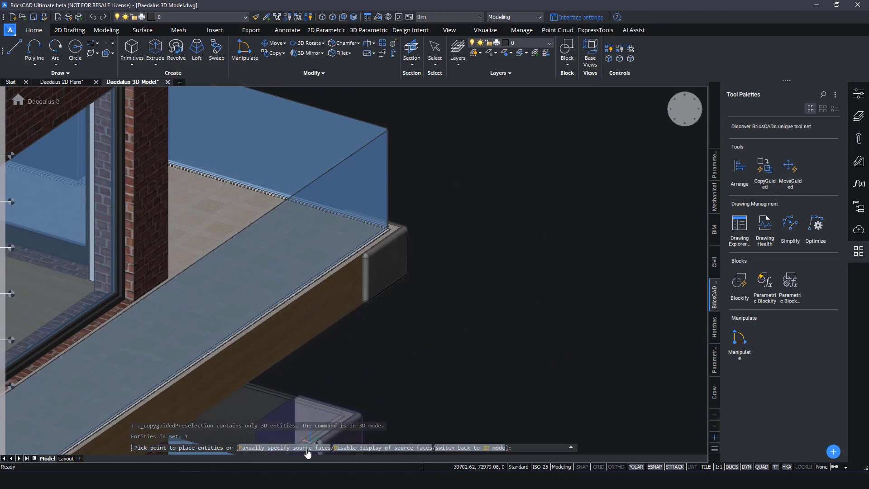
pyautogui.click(306, 448)
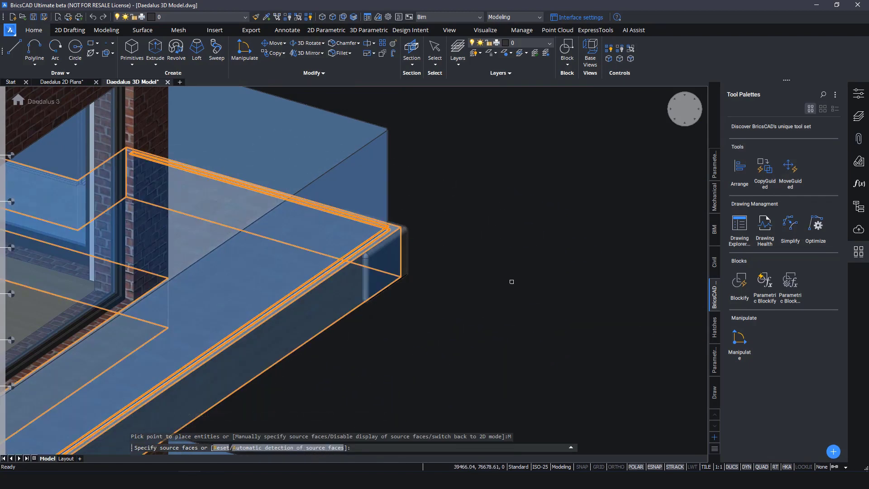
pyautogui.click(221, 447)
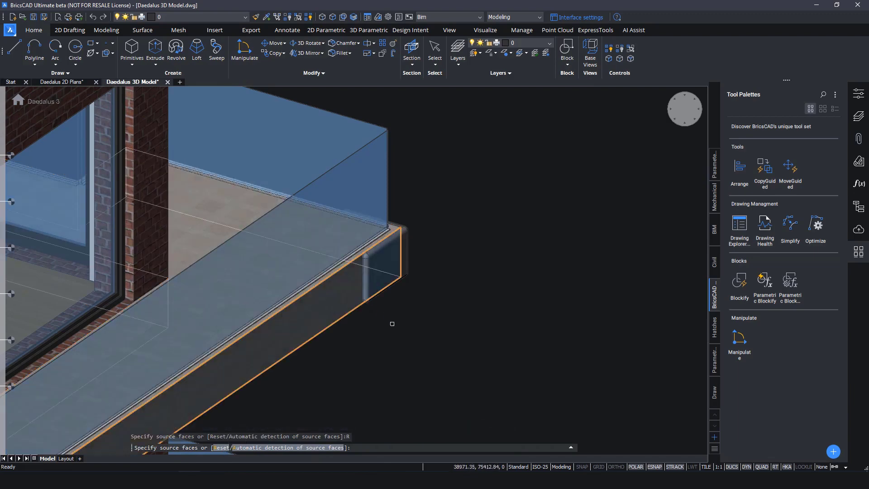
pyautogui.click(329, 448)
pyautogui.scroll(-5, 557, 235)
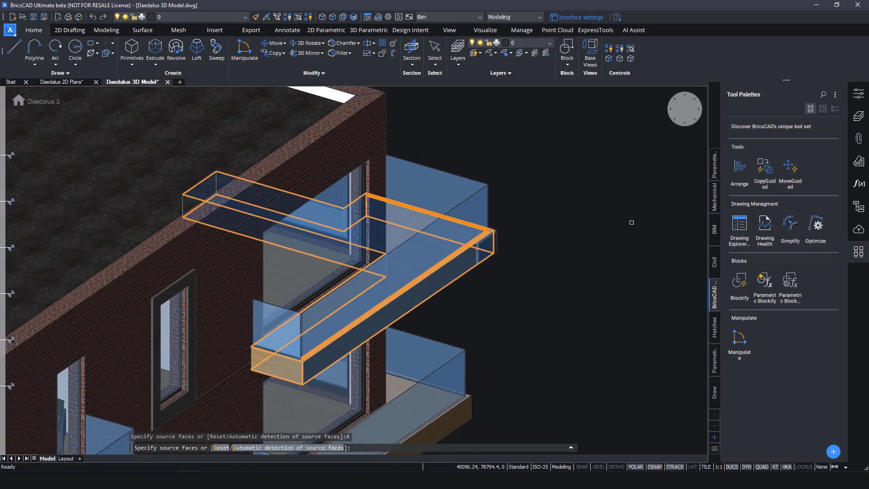
pyautogui.scroll(2, 515, 190)
pyautogui.press('Return')
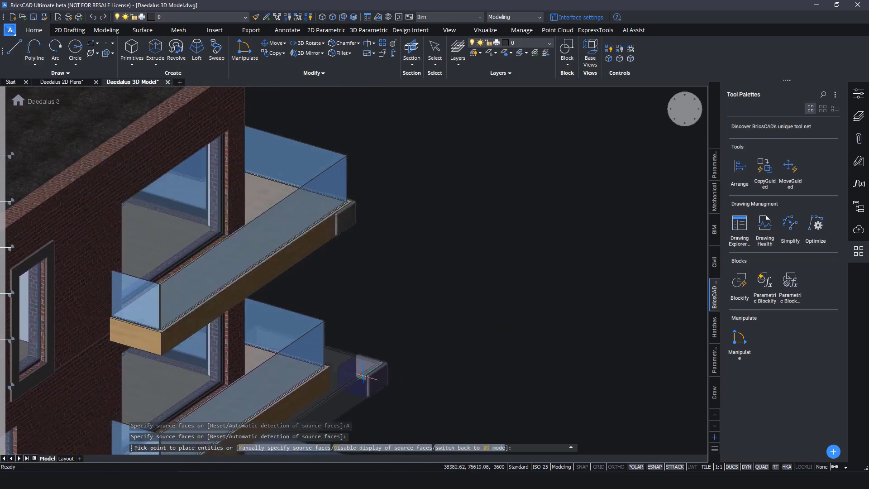
pyautogui.scroll(-3, 553, 140)
pyautogui.scroll(2, 516, 235)
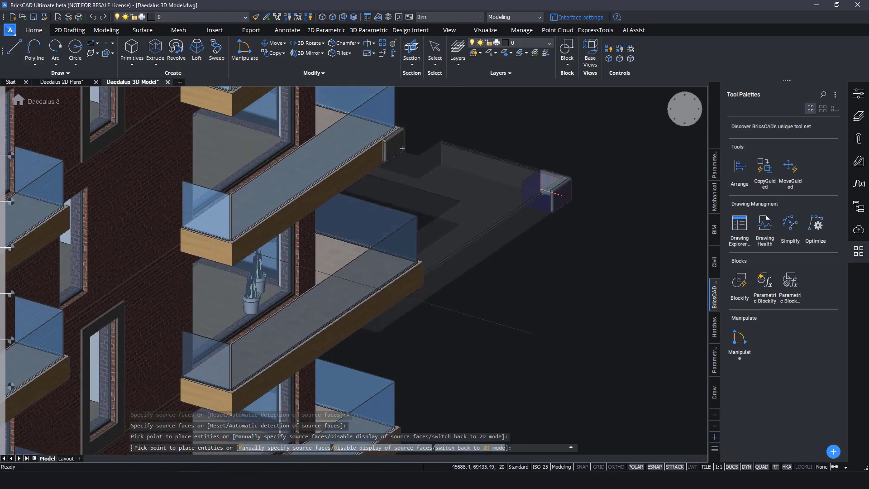
pyautogui.scroll(-3, 578, 202)
pyautogui.scroll(3, 417, 295)
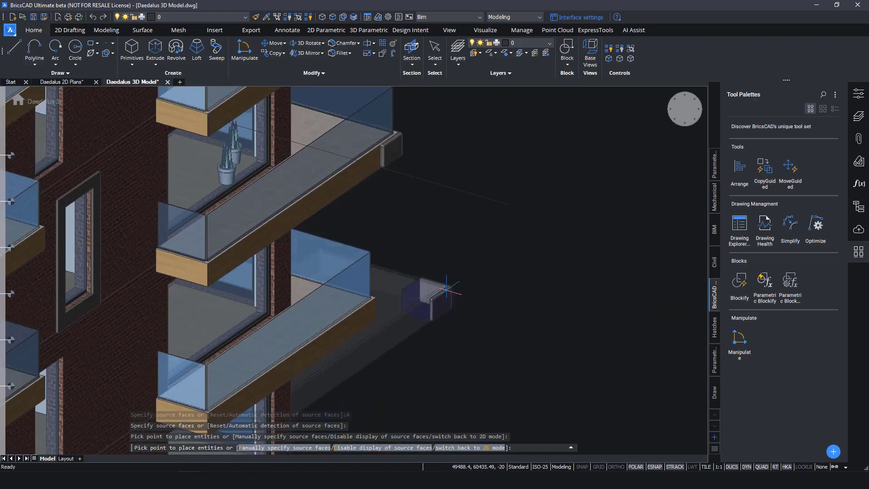
pyautogui.press('Escape')
pyautogui.press('Escape')
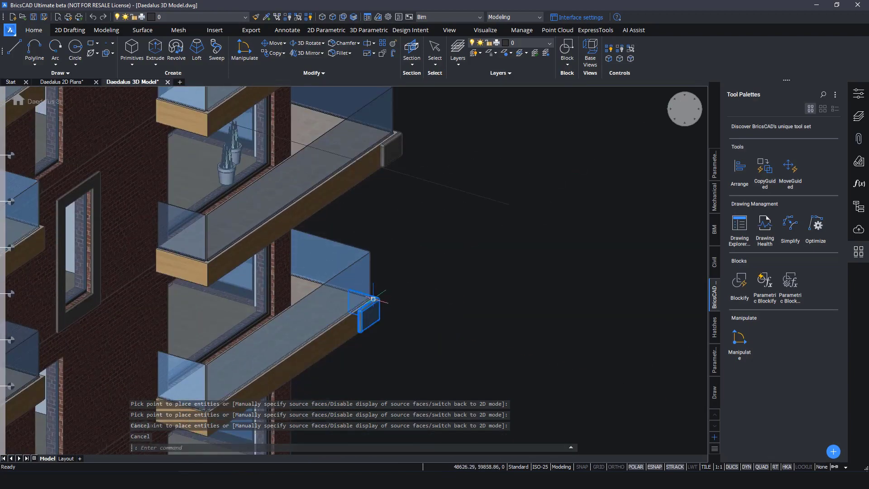
# Bring the balcony corner block into view and select it.
pyautogui.scroll(5, 366, 312)
pyautogui.moveTo(560, 246); pyautogui.dragTo(617, 188, button='middle')
pyautogui.click(468, 216)
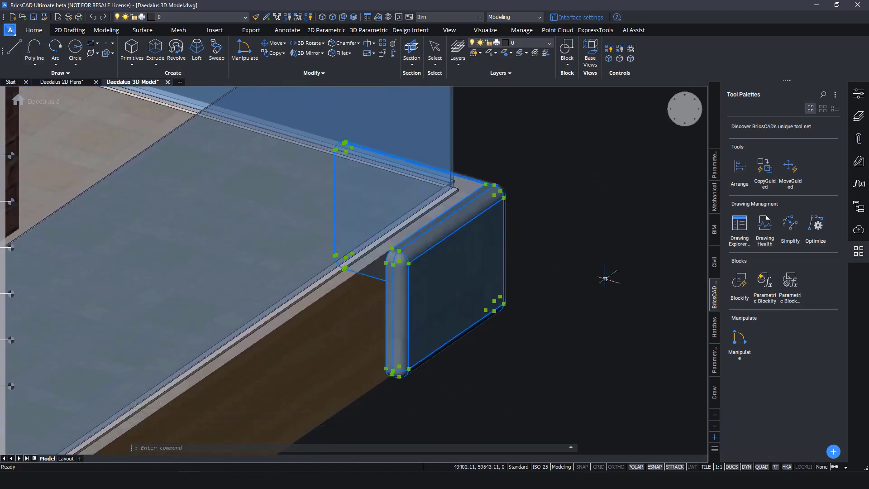
pyautogui.press('Escape')
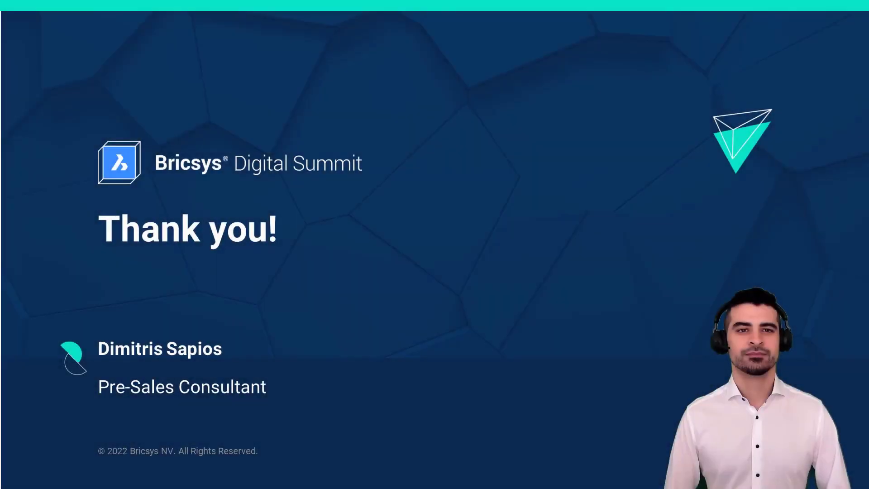